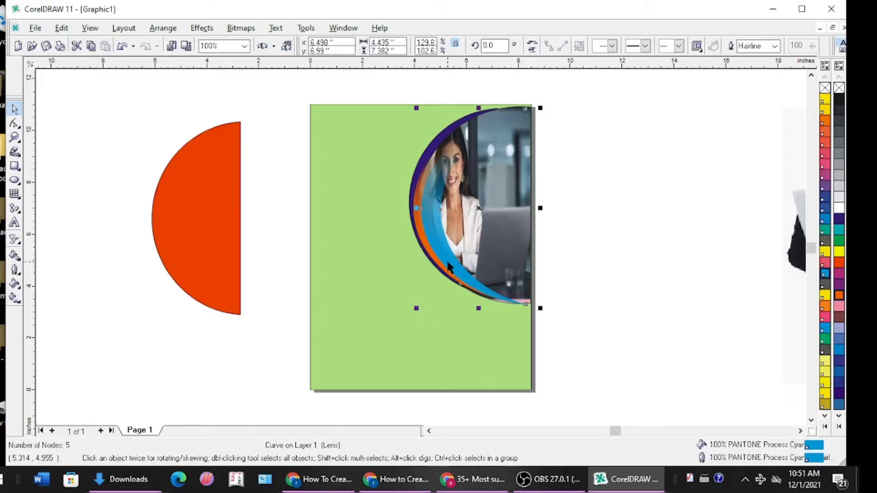
Step: Nudge the crescent up and right, then try yellow, navy, Twilight Blue, orange and red fills
{"action": "mouse_move", "coordinate": [447, 266]}
{"action": "left_mouse_down"}
{"action": "mouse_move", "coordinate": [454, 260]}
{"action": "mouse_move", "coordinate": [419, 259]}
{"action": "left_mouse_up"}
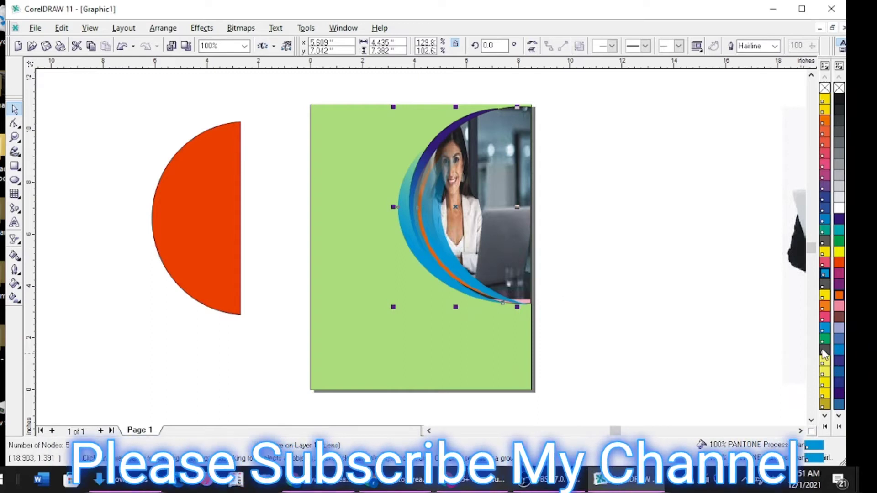
{"action": "left_click", "coordinate": [826, 364]}
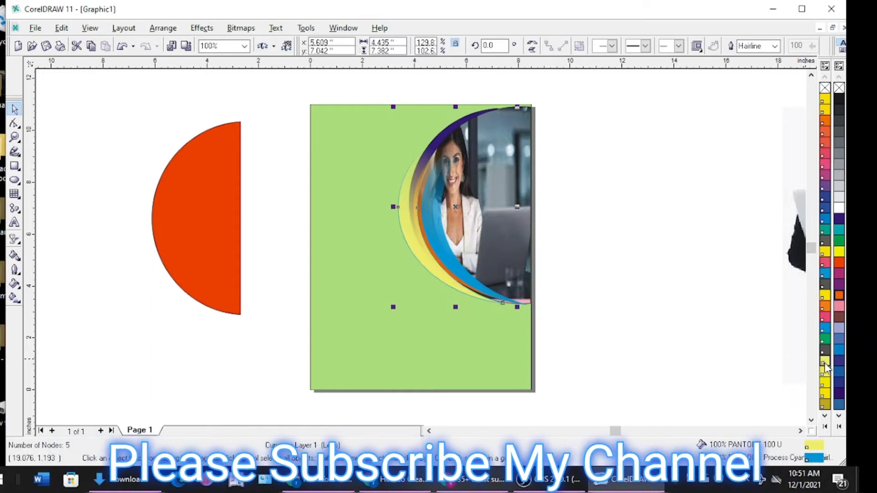
{"action": "left_click", "coordinate": [840, 391]}
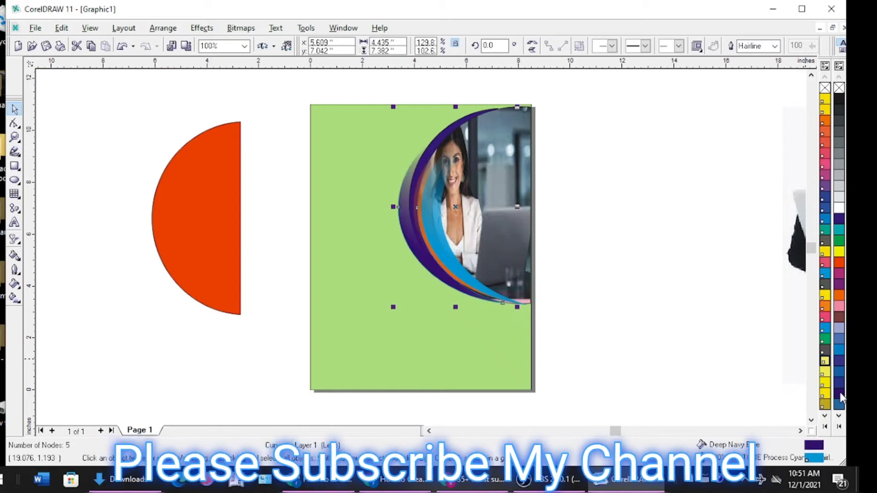
{"action": "left_click", "coordinate": [837, 370]}
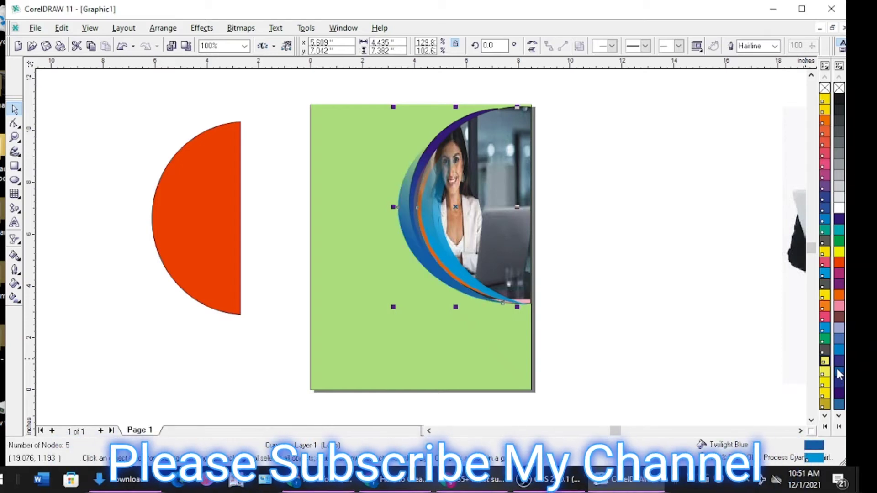
{"action": "left_click", "coordinate": [841, 296]}
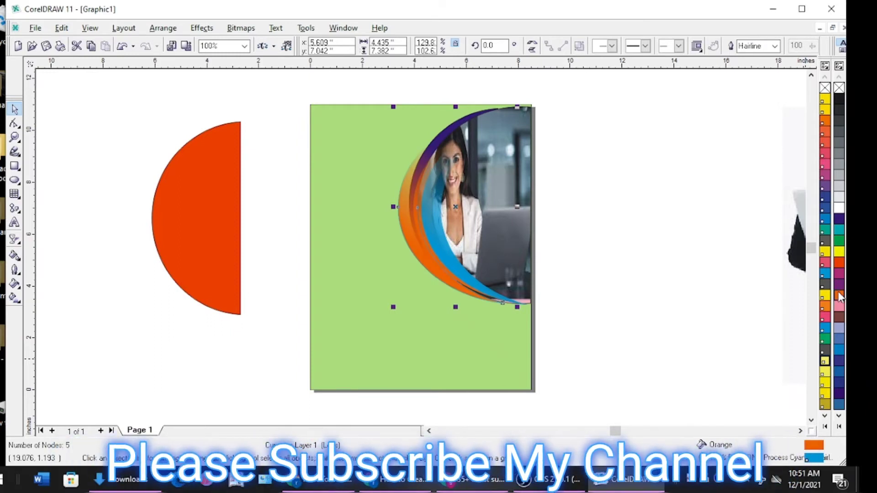
{"action": "left_click", "coordinate": [838, 266]}
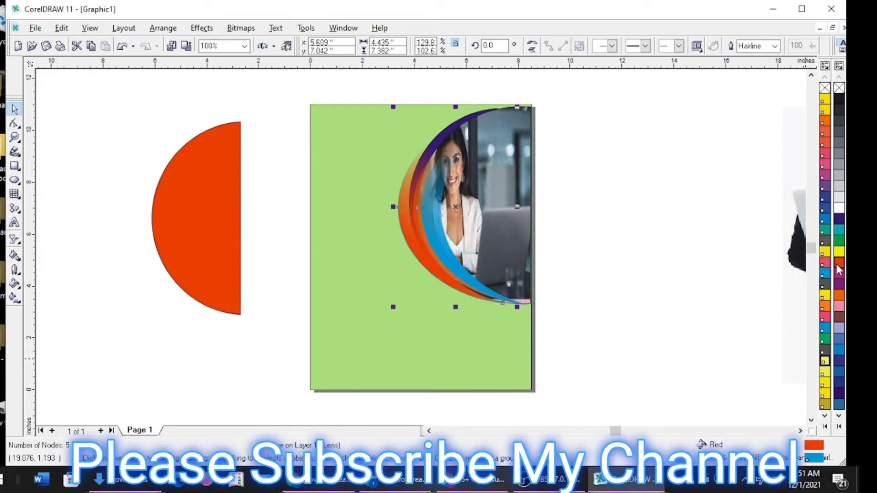
{"action": "left_click", "coordinate": [703, 284]}
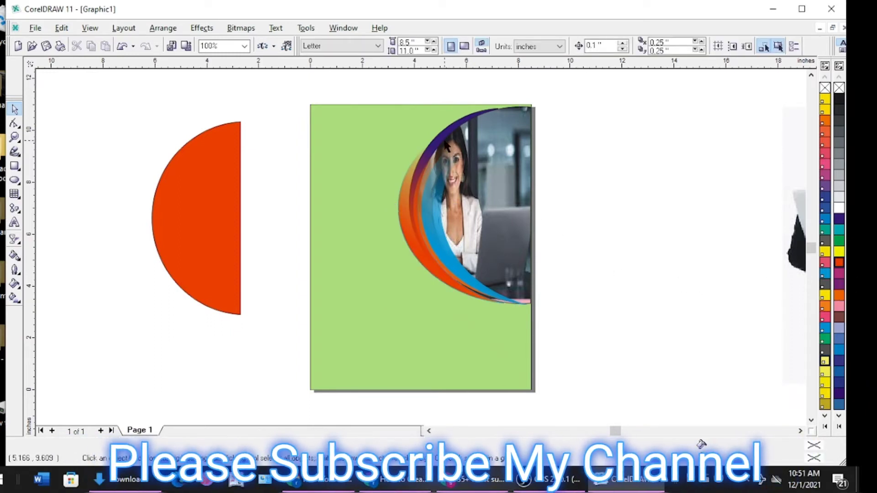
Step: Reselect the crescent and give it a Baby Blue fill
{"action": "left_click", "coordinate": [839, 396]}
{"action": "left_click", "coordinate": [452, 298]}
{"action": "left_click", "coordinate": [448, 286]}
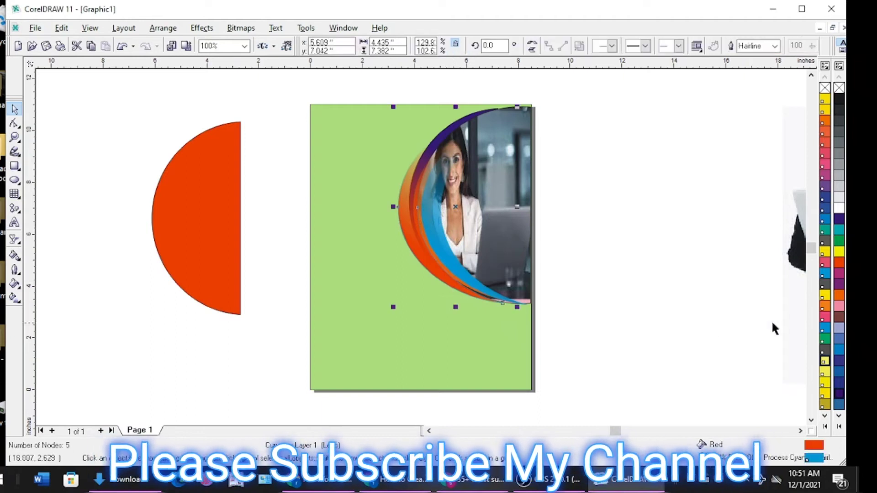
{"action": "left_click", "coordinate": [839, 351]}
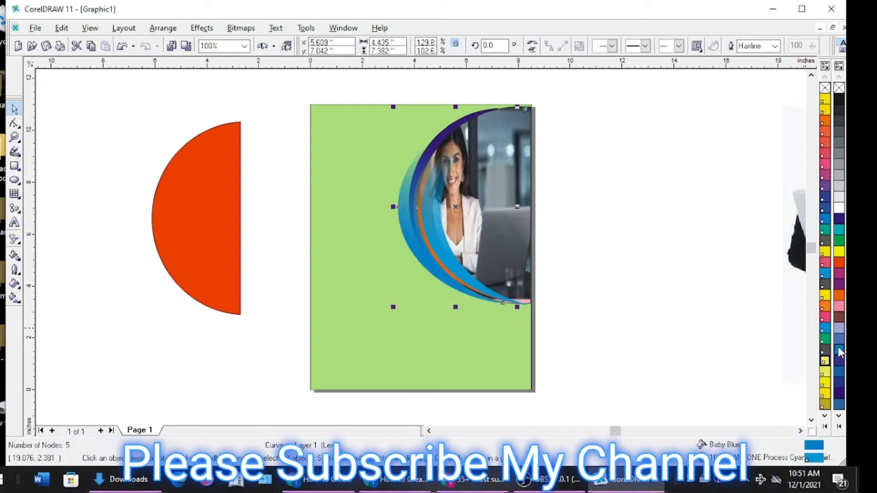
{"action": "left_click", "coordinate": [652, 300]}
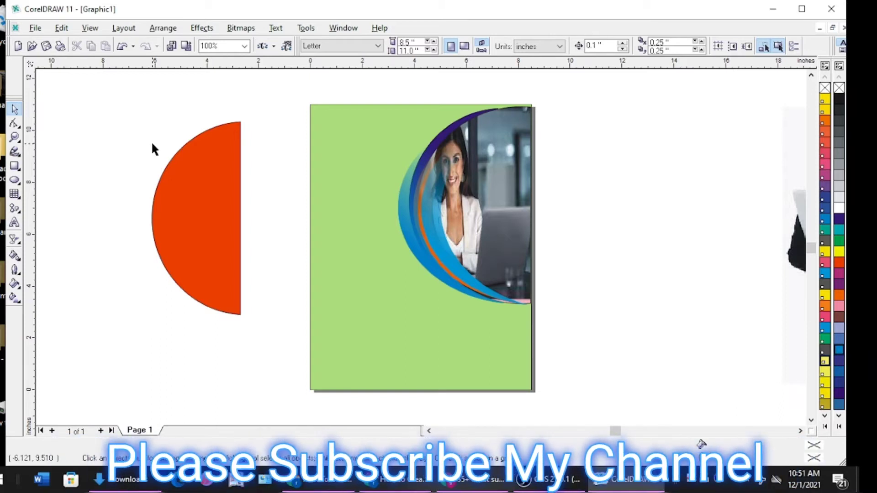
Step: Duplicate the blue swoosh, mirror it horizontally and bring it onto the lower page, shortened
{"action": "left_click", "coordinate": [409, 241]}
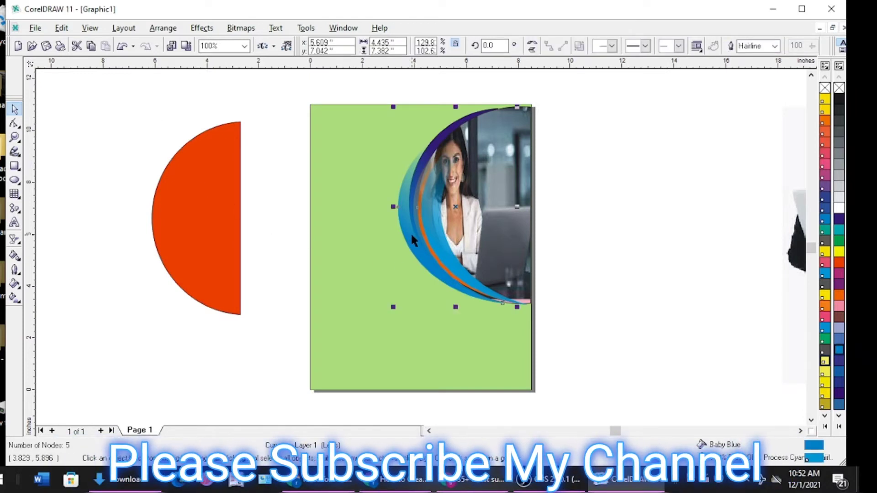
{"action": "key", "text": "ctrl+d"}
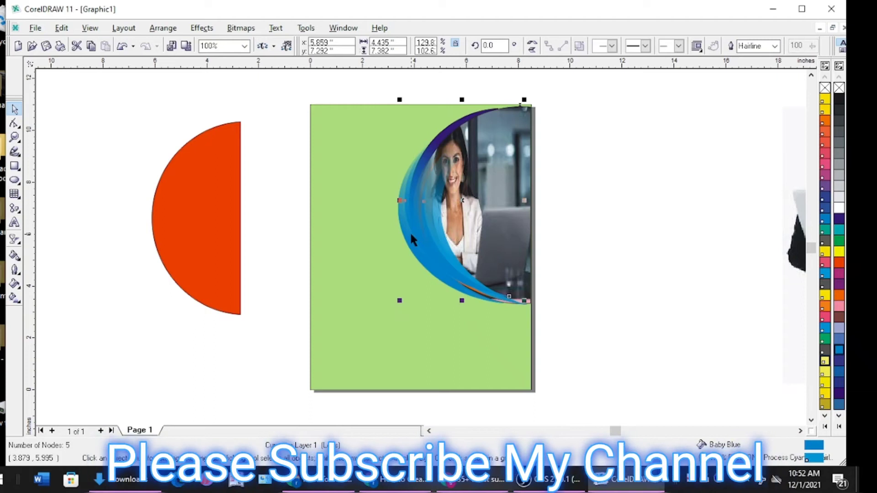
{"action": "left_click_drag", "start_coordinate": [412, 198], "coordinate": [598, 283]}
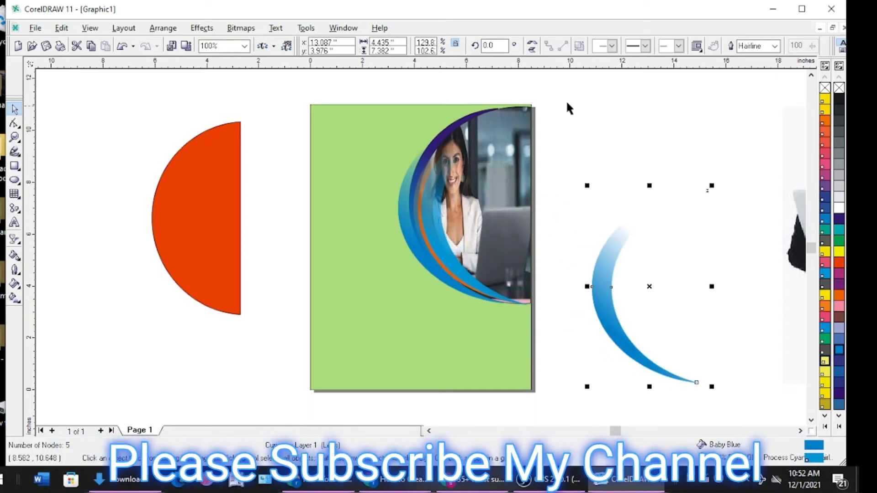
{"action": "left_click", "coordinate": [535, 49]}
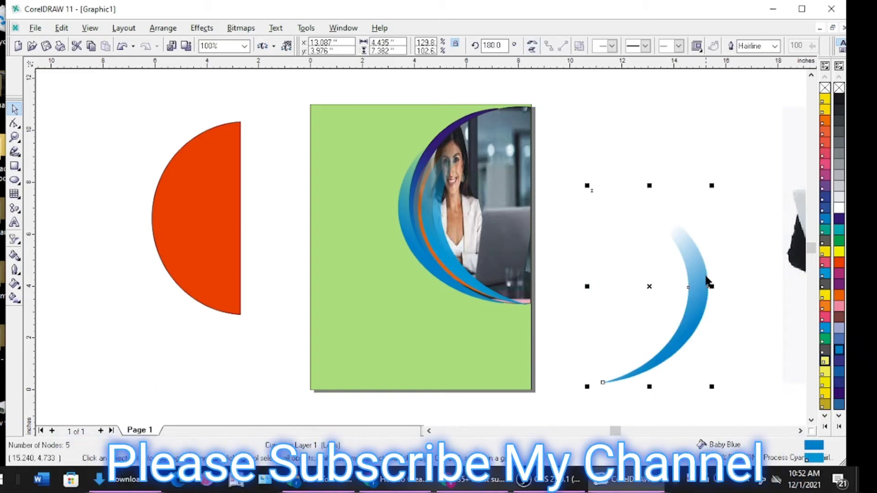
{"action": "mouse_move", "coordinate": [697, 290]}
{"action": "left_mouse_down"}
{"action": "mouse_move", "coordinate": [540, 341]}
{"action": "mouse_move", "coordinate": [466, 323]}
{"action": "left_mouse_up"}
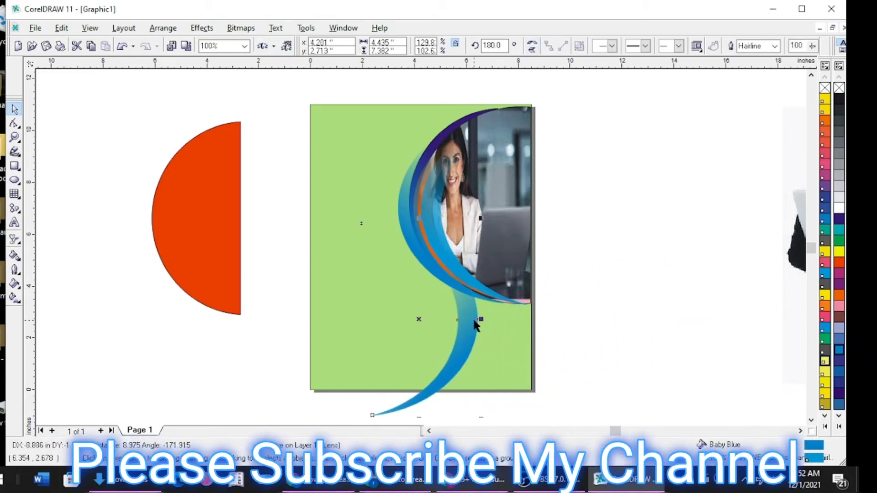
{"action": "left_click_drag", "start_coordinate": [418, 419], "coordinate": [440, 366]}
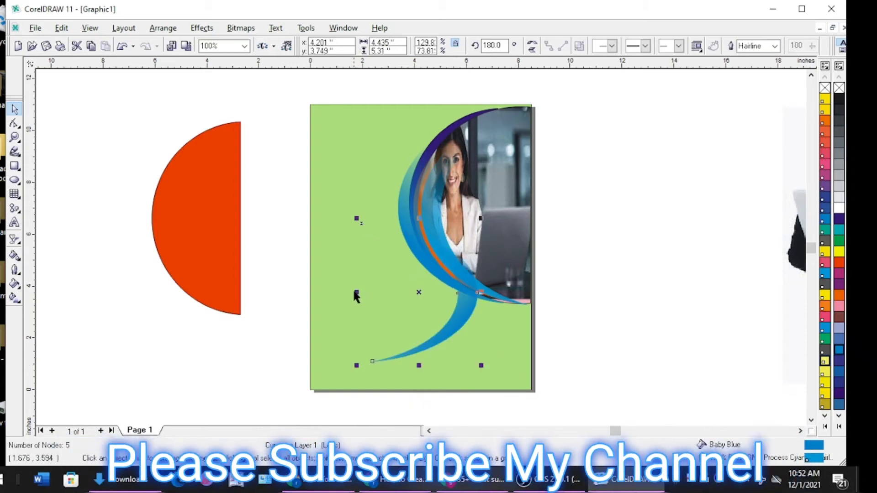
Step: Make the mirrored swoosh much narrower and position it lower on the page
{"action": "left_click", "coordinate": [362, 292]}
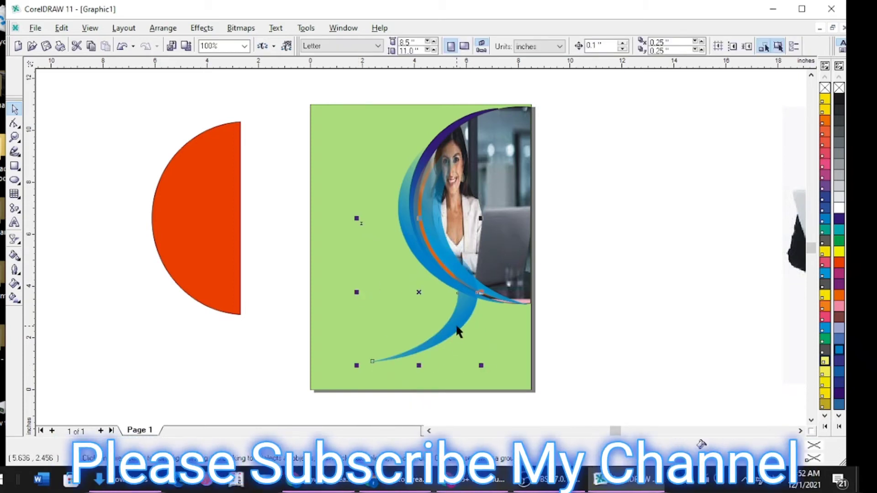
{"action": "left_click", "coordinate": [458, 332]}
{"action": "left_click_drag", "start_coordinate": [357, 292], "coordinate": [422, 300]}
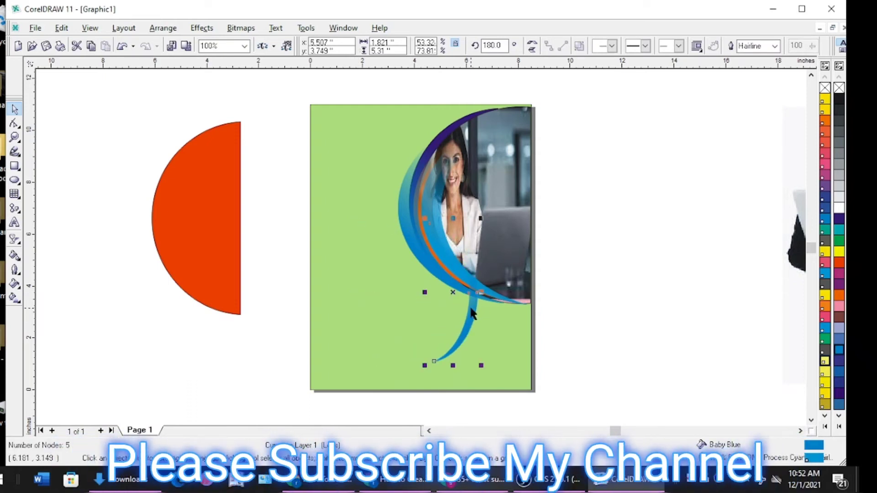
{"action": "mouse_move", "coordinate": [475, 310]}
{"action": "left_mouse_down"}
{"action": "mouse_move", "coordinate": [496, 369]}
{"action": "mouse_move", "coordinate": [426, 336]}
{"action": "left_mouse_up"}
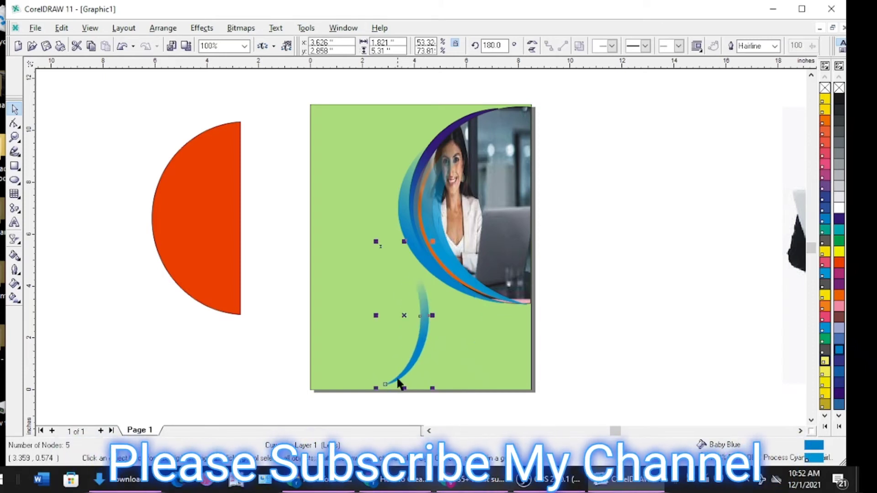
{"action": "mouse_move", "coordinate": [386, 385]}
{"action": "left_mouse_down"}
{"action": "mouse_move", "coordinate": [324, 390]}
{"action": "mouse_move", "coordinate": [346, 389]}
{"action": "left_mouse_up"}
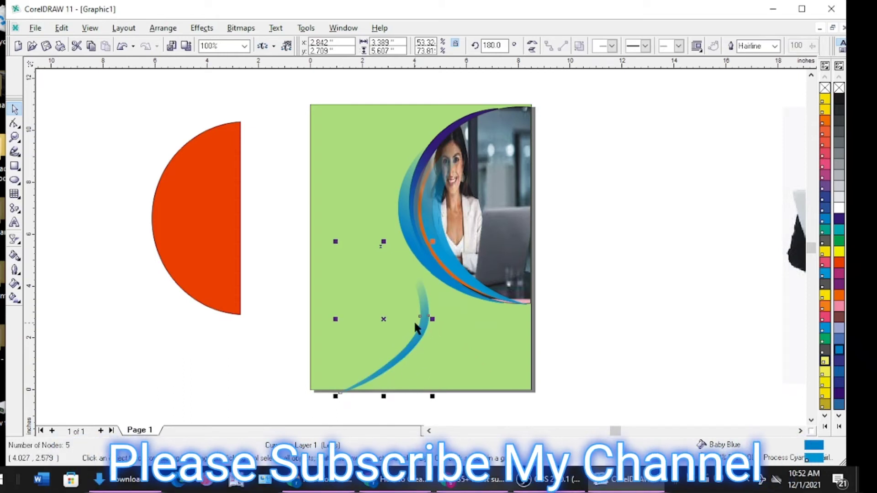
{"action": "key", "text": "Right"}
{"action": "key", "text": "Up"}
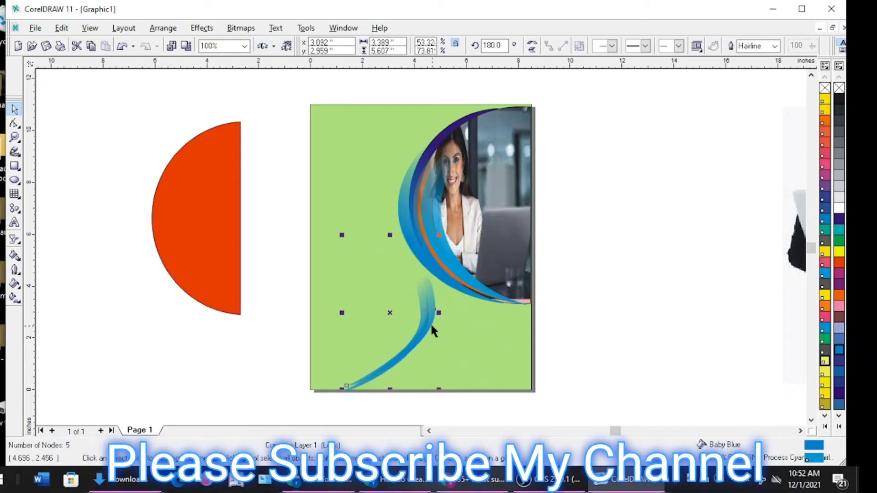
{"action": "key", "text": "ctrl+z"}
{"action": "key", "text": "ctrl+z"}
{"action": "key", "text": "ctrl+z"}
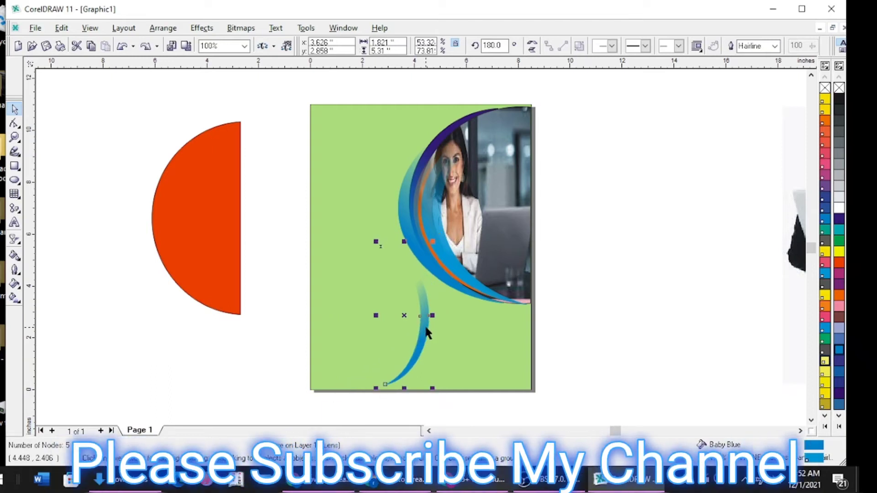
Step: Rotate the swoosh into the bottom-left corner, stretch it to the photo, and duplicate it
{"action": "left_click", "coordinate": [424, 335]}
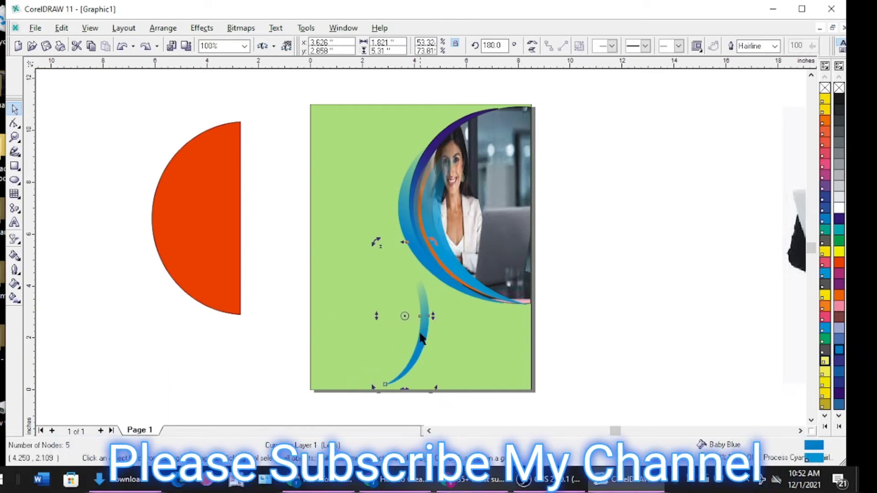
{"action": "left_click", "coordinate": [416, 365]}
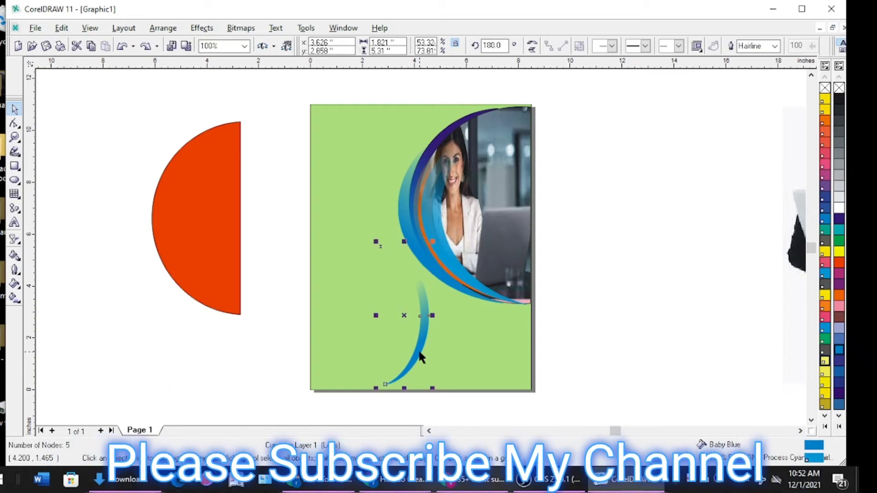
{"action": "left_click", "coordinate": [411, 368]}
{"action": "left_click_drag", "start_coordinate": [376, 388], "coordinate": [348, 369]}
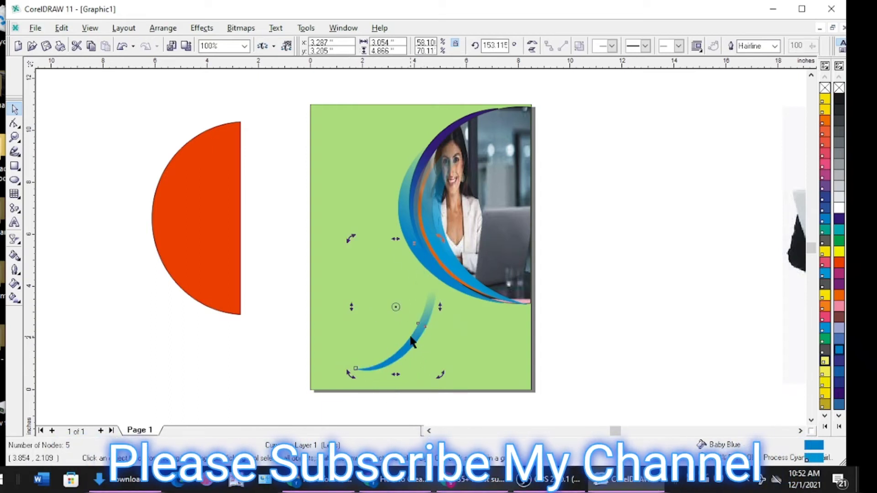
{"action": "left_click_drag", "start_coordinate": [411, 340], "coordinate": [369, 353]}
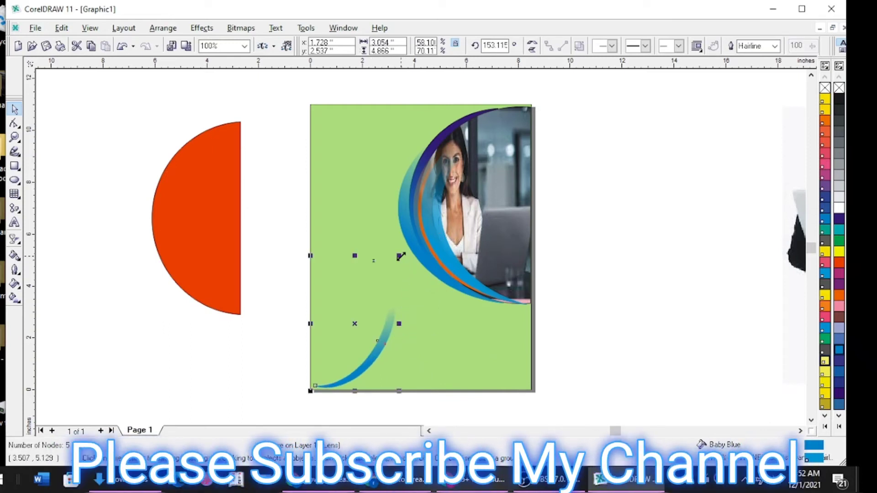
{"action": "left_click_drag", "start_coordinate": [399, 255], "coordinate": [532, 217]}
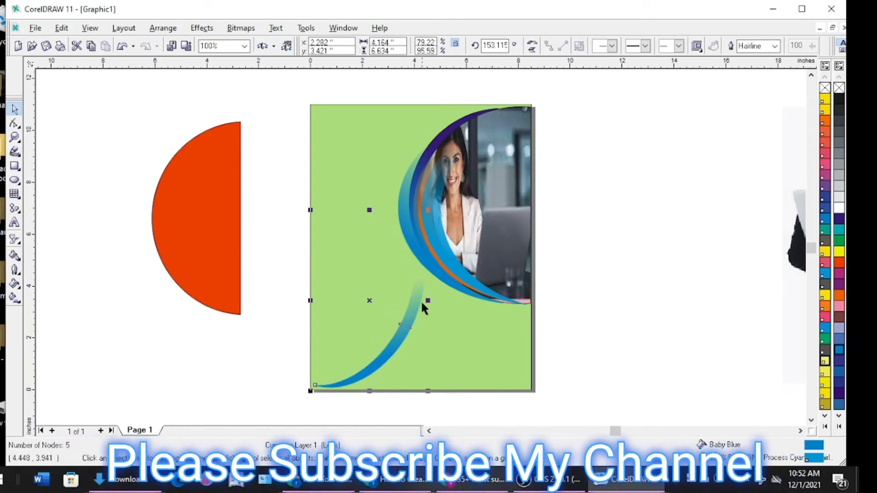
{"action": "left_click_drag", "start_coordinate": [428, 301], "coordinate": [441, 284]}
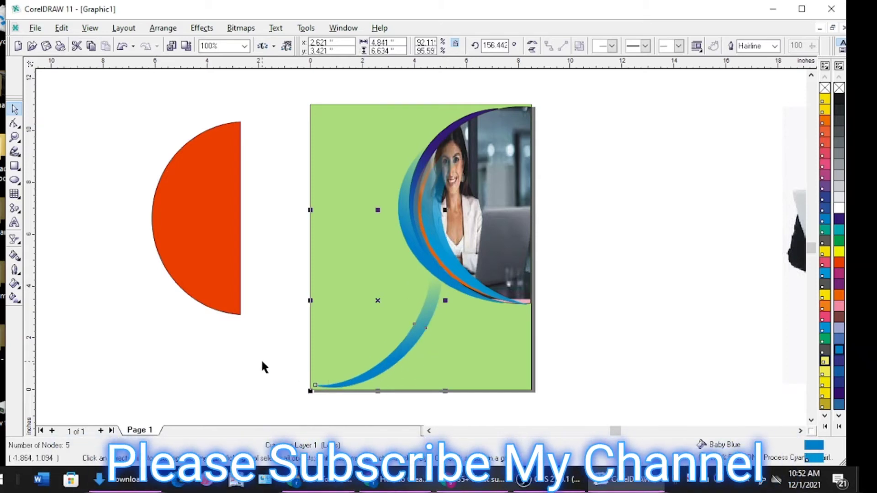
{"action": "key", "text": "ctrl+d"}
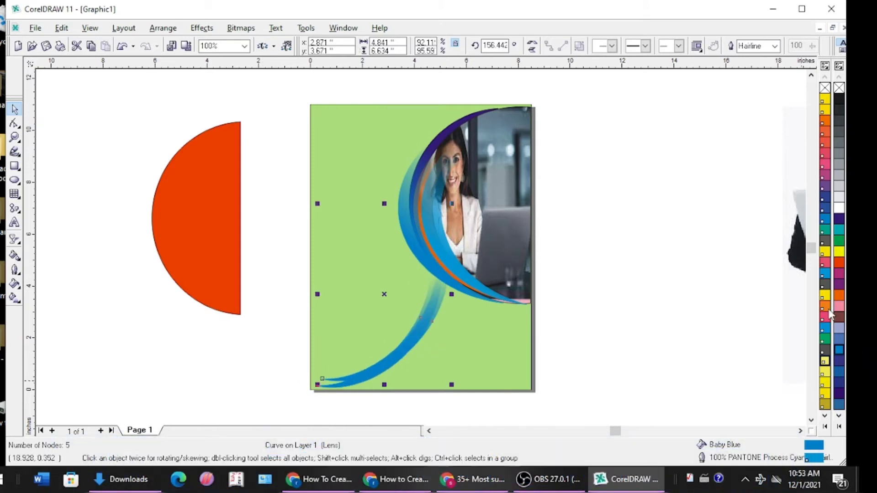
Step: Recolour the lower swoosh copy from yellow to deep navy blue
{"action": "left_click", "coordinate": [825, 296]}
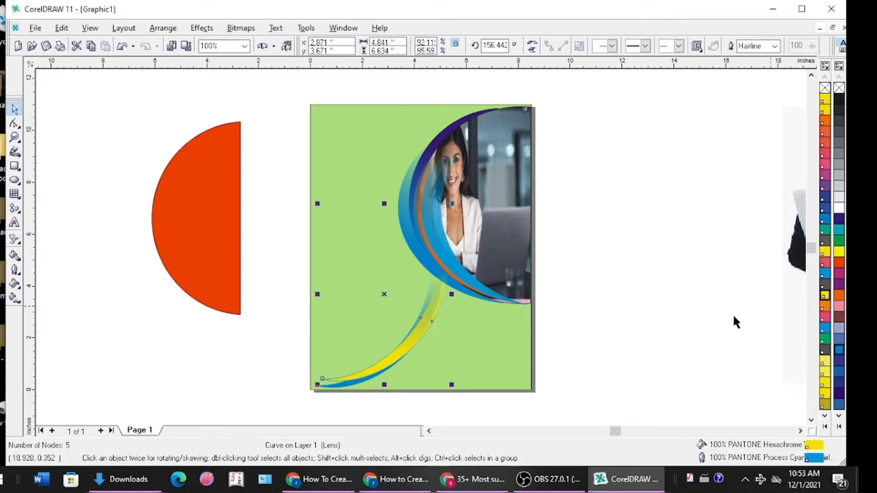
{"action": "key", "text": "Down"}
{"action": "key", "text": "Down"}
{"action": "key", "text": "Down"}
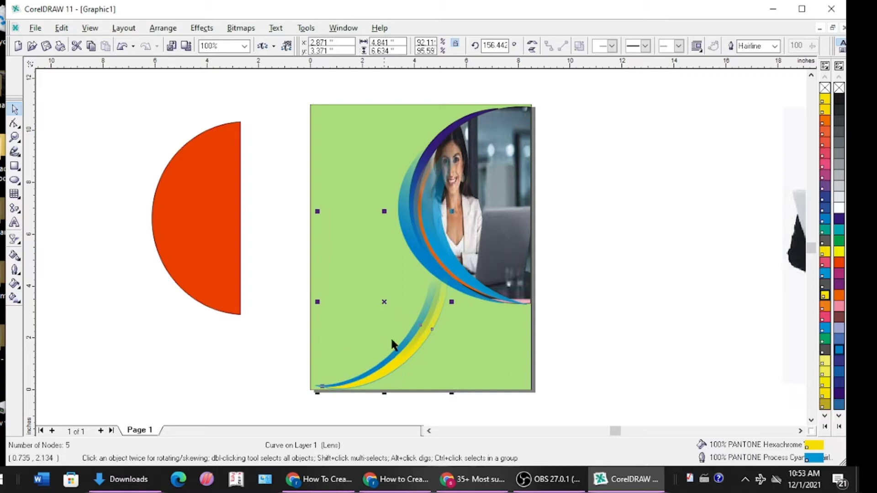
{"action": "left_click", "coordinate": [839, 396]}
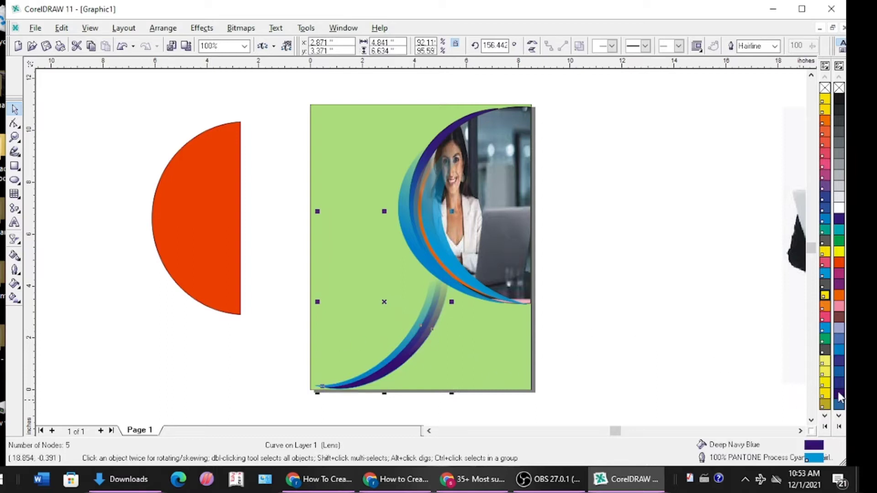
{"action": "left_click", "coordinate": [196, 352]}
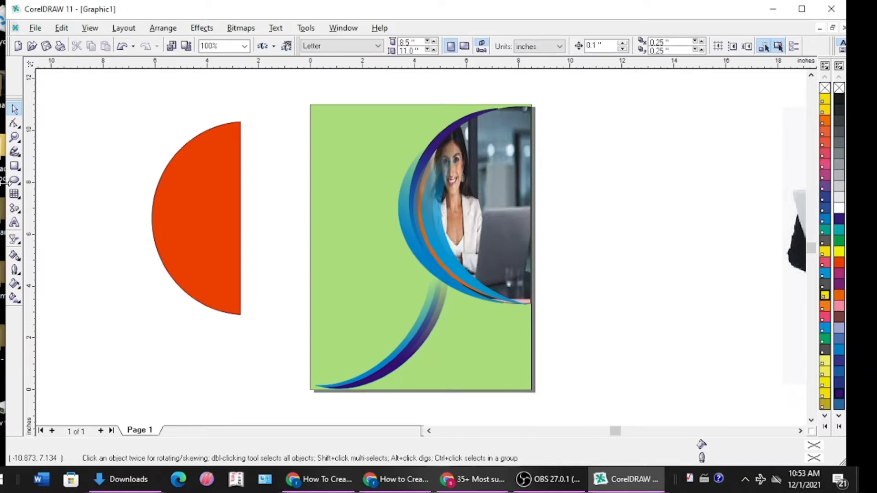
Step: Delete the spare red half-circle beside the page
{"action": "left_click", "coordinate": [179, 235]}
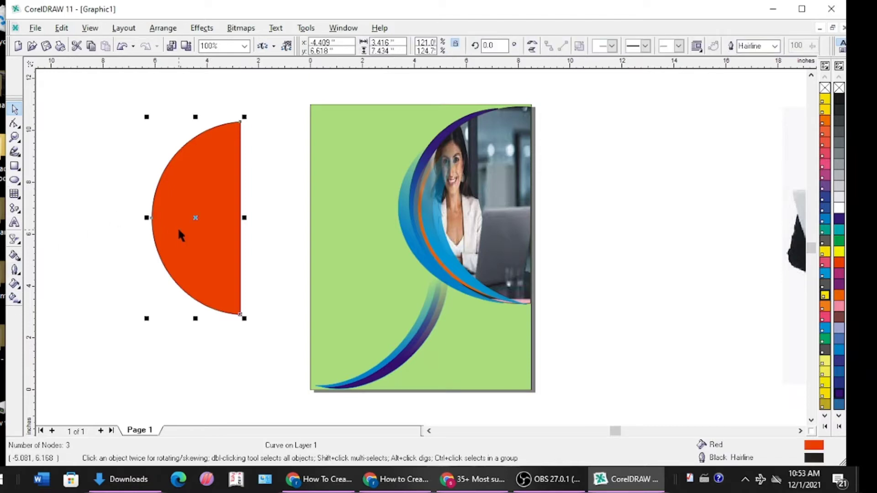
{"action": "key", "text": "Delete"}
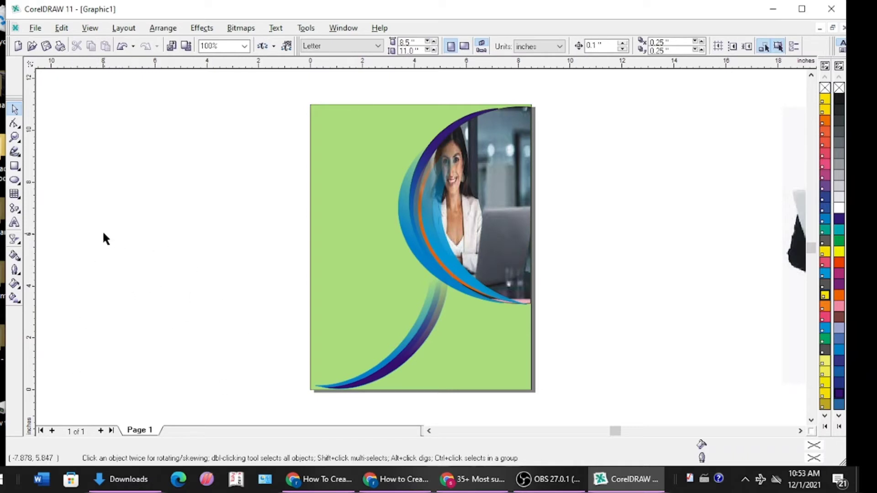
{"action": "left_click", "coordinate": [15, 223]}
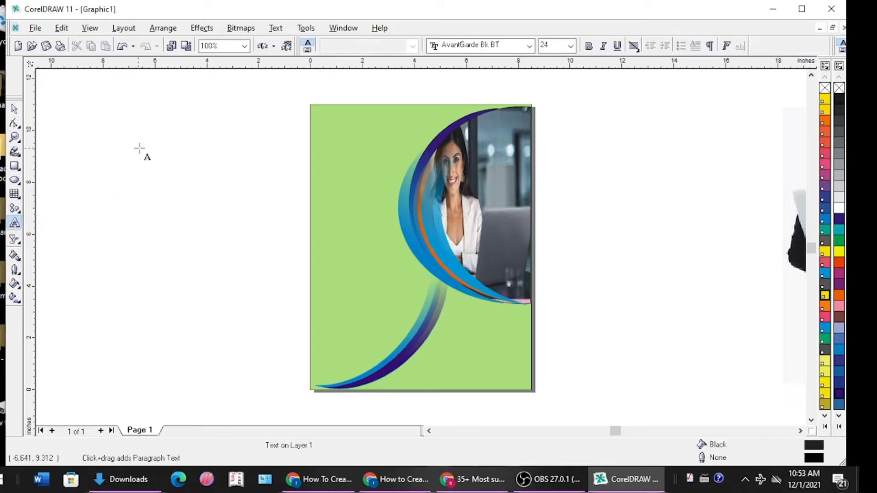
Step: Type 'Digital Marketing Agency' on separate lines beside the page
{"action": "left_click", "coordinate": [126, 178]}
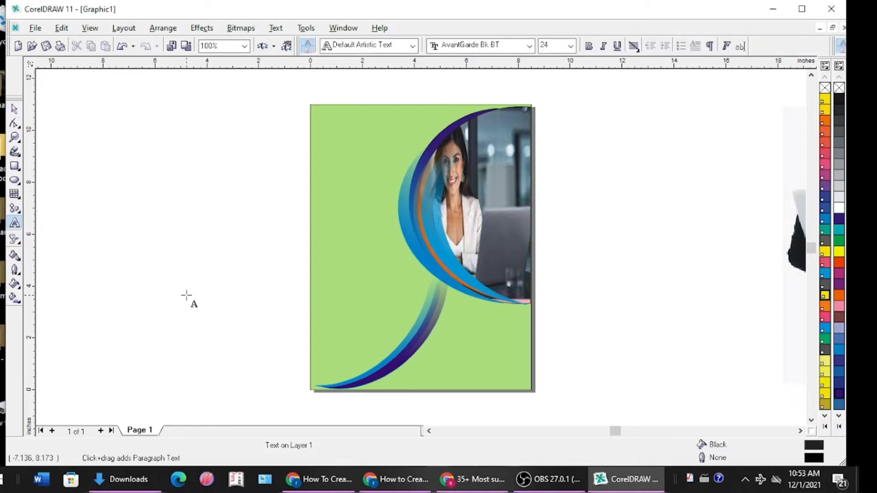
{"action": "type", "text": "d"}
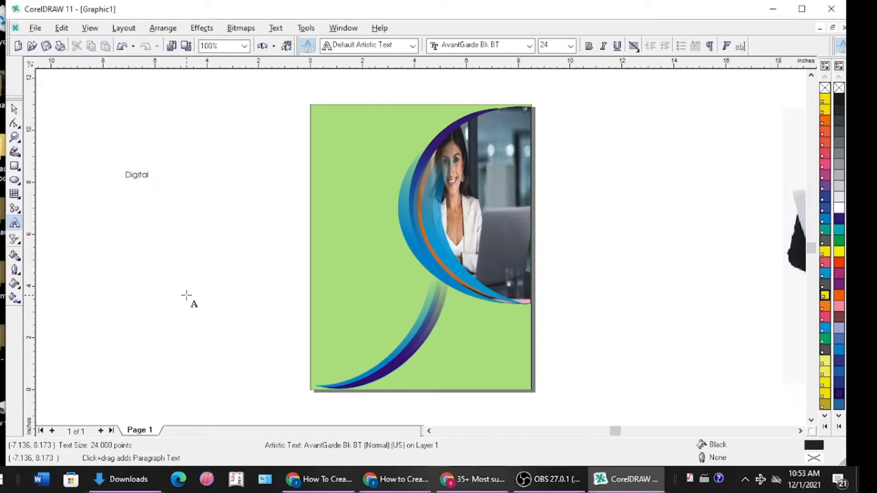
{"action": "key", "text": "Return"}
{"action": "type", "text": "Marketing"}
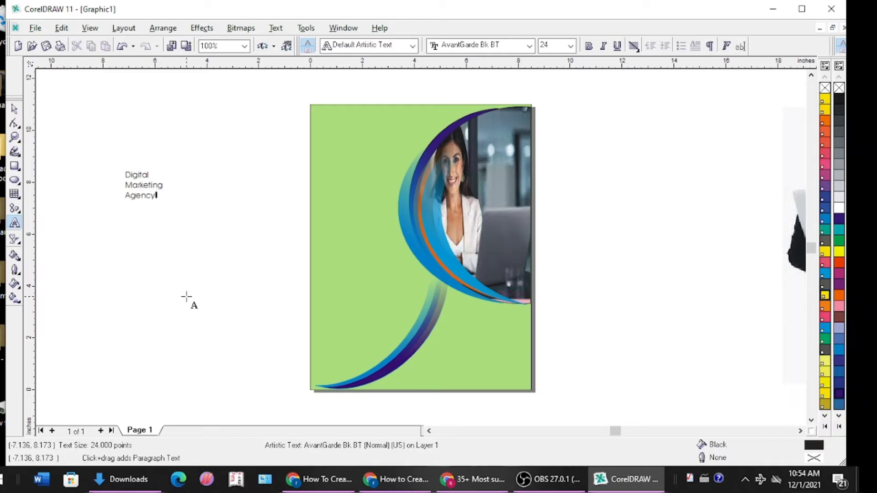
Step: Enlarge the heading text and stretch it taller
{"action": "left_click", "coordinate": [13, 110]}
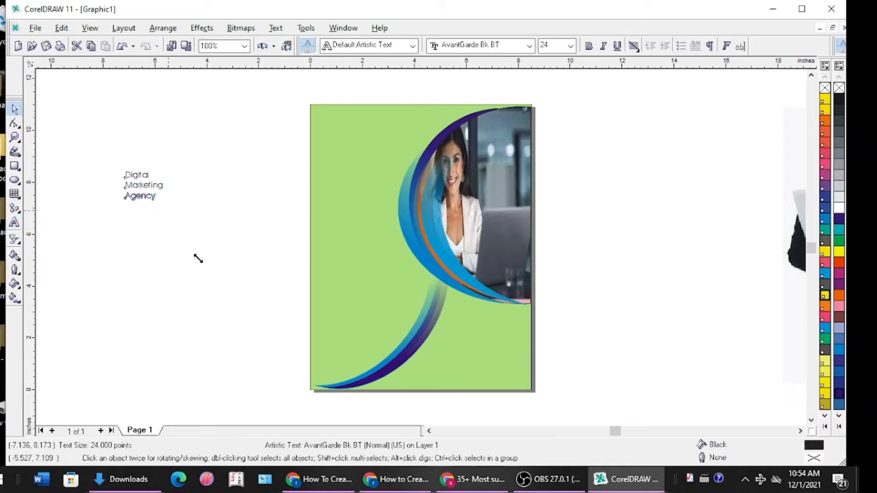
{"action": "left_click_drag", "start_coordinate": [166, 205], "coordinate": [201, 264]}
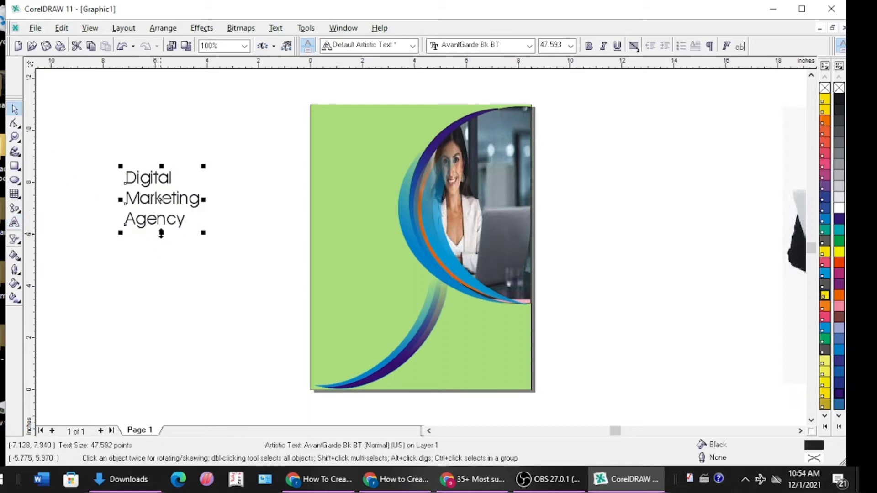
{"action": "left_click_drag", "start_coordinate": [161, 233], "coordinate": [161, 251]}
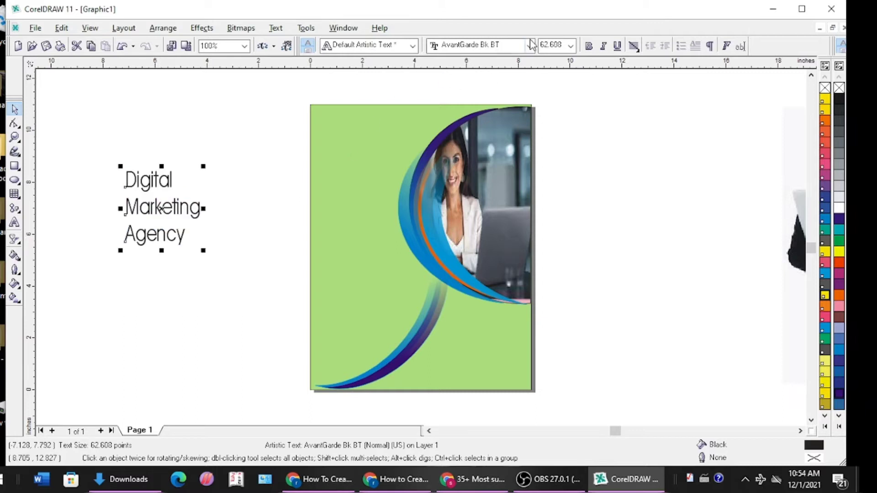
Step: Make the heading bold and blue in Bahnschrift SemiBold, at the page's top-left
{"action": "left_click", "coordinate": [589, 45]}
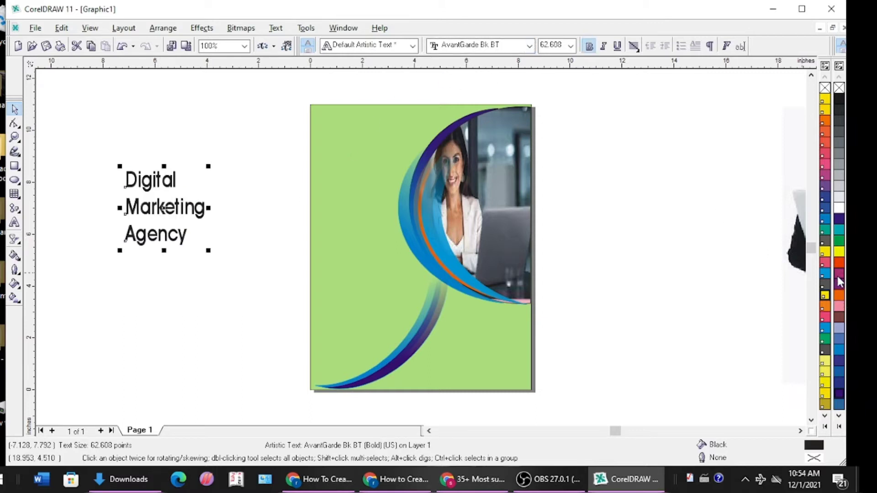
{"action": "left_click", "coordinate": [842, 222]}
{"action": "mouse_move", "coordinate": [175, 208]}
{"action": "left_mouse_down"}
{"action": "mouse_move", "coordinate": [325, 246]}
{"action": "mouse_move", "coordinate": [358, 232]}
{"action": "left_mouse_up"}
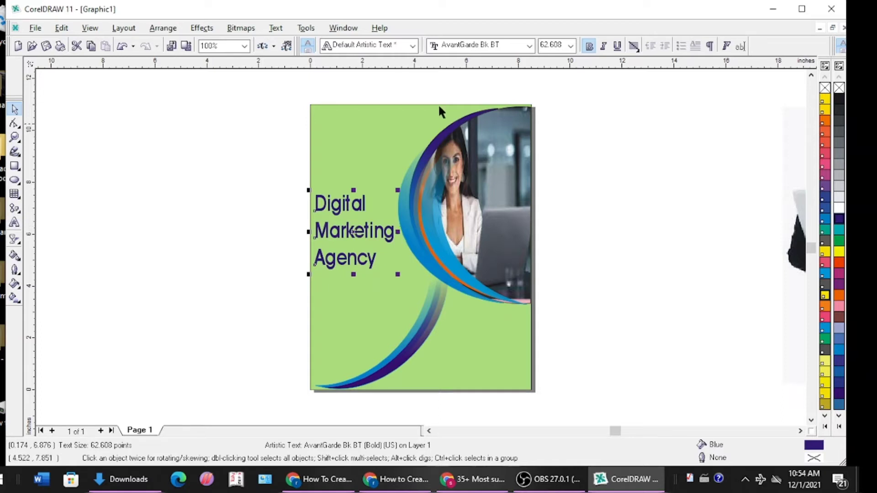
{"action": "left_click", "coordinate": [531, 46]}
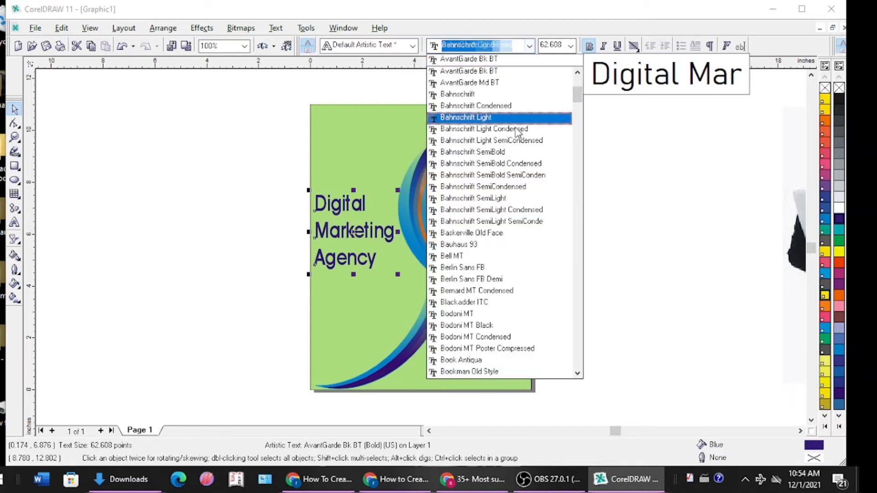
{"action": "left_click", "coordinate": [518, 153]}
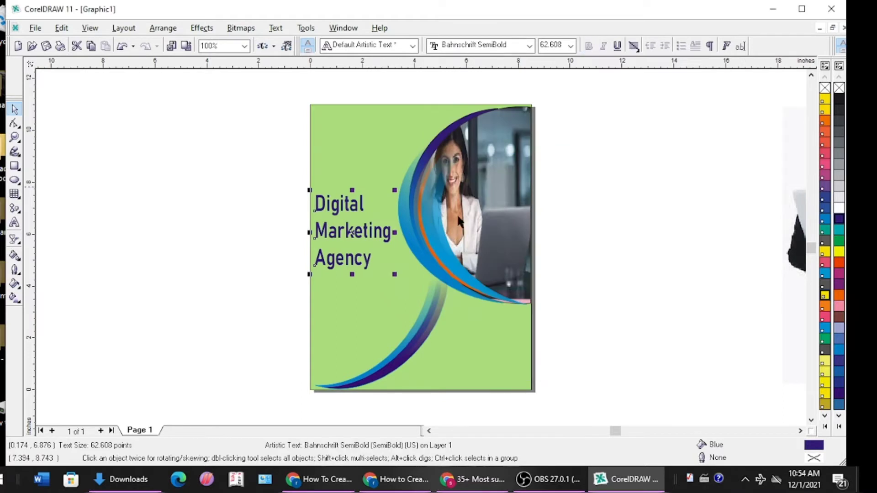
{"action": "double_click", "coordinate": [352, 269]}
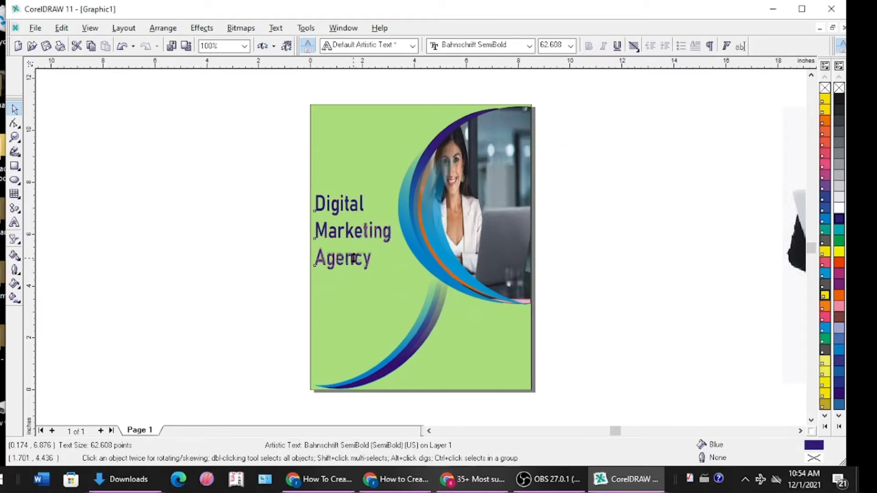
{"action": "mouse_move", "coordinate": [355, 220]}
{"action": "left_mouse_down"}
{"action": "mouse_move", "coordinate": [365, 149]}
{"action": "mouse_move", "coordinate": [362, 158]}
{"action": "left_mouse_up"}
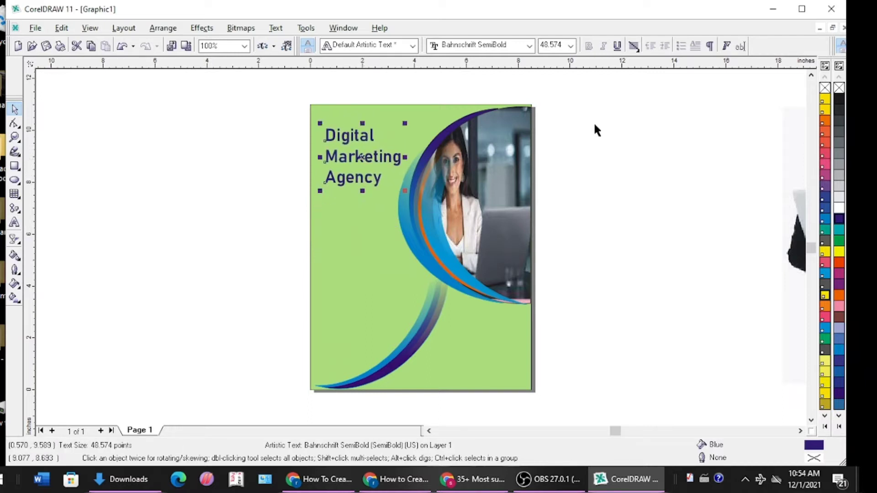
Step: Switch the heading to Bauhaus 93 with a cyan outline and shrink it to about three quarters
{"action": "left_click", "coordinate": [530, 45]}
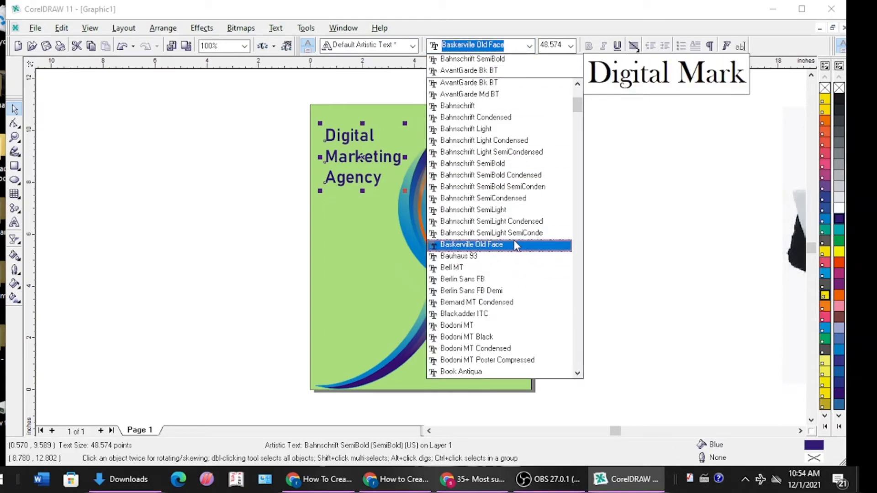
{"action": "left_click", "coordinate": [508, 255]}
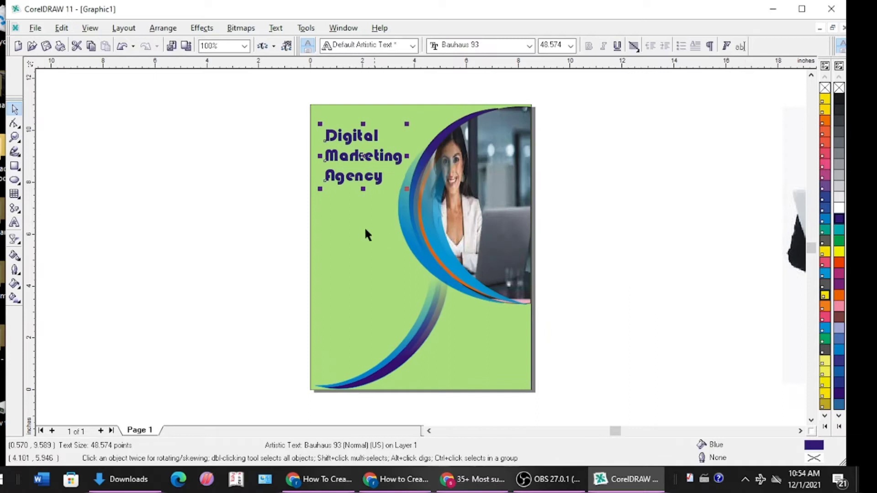
{"action": "left_click", "coordinate": [529, 50]}
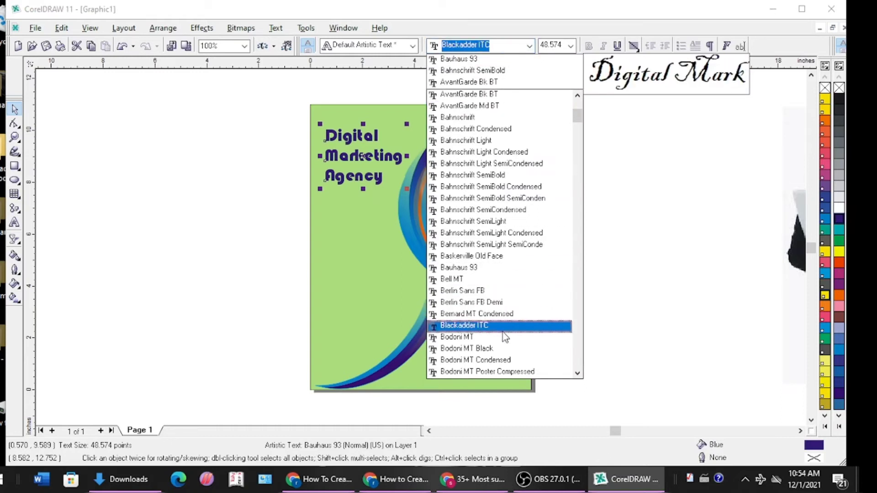
{"action": "left_click", "coordinate": [491, 270]}
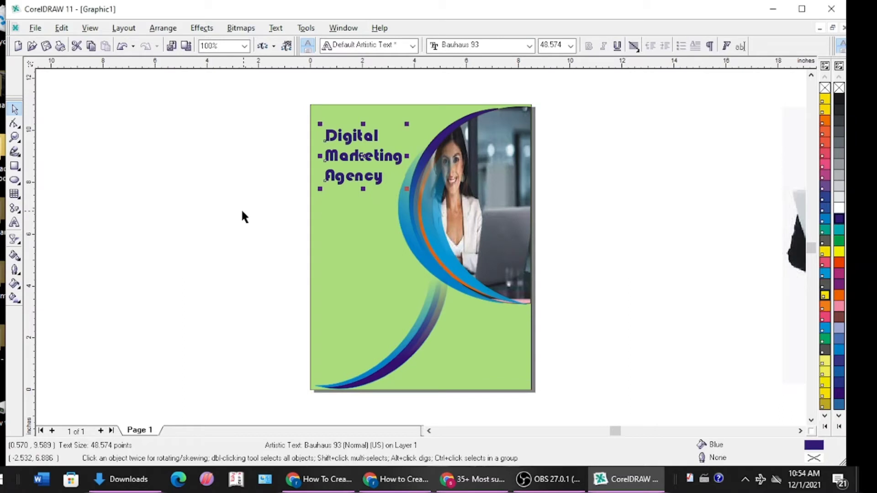
{"action": "right_click", "coordinate": [839, 252]}
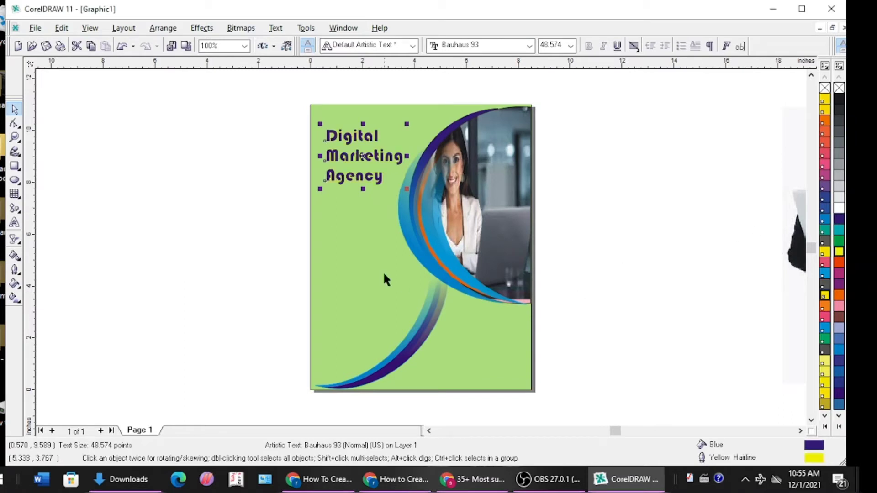
{"action": "right_click", "coordinate": [839, 230]}
{"action": "left_click", "coordinate": [360, 180]}
{"action": "left_click_drag", "start_coordinate": [359, 180], "coordinate": [359, 169]}
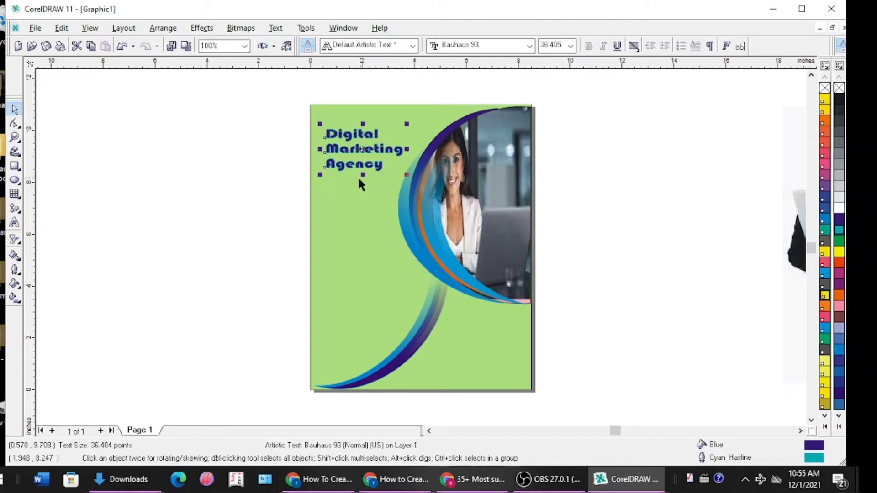
{"action": "left_click", "coordinate": [191, 222]}
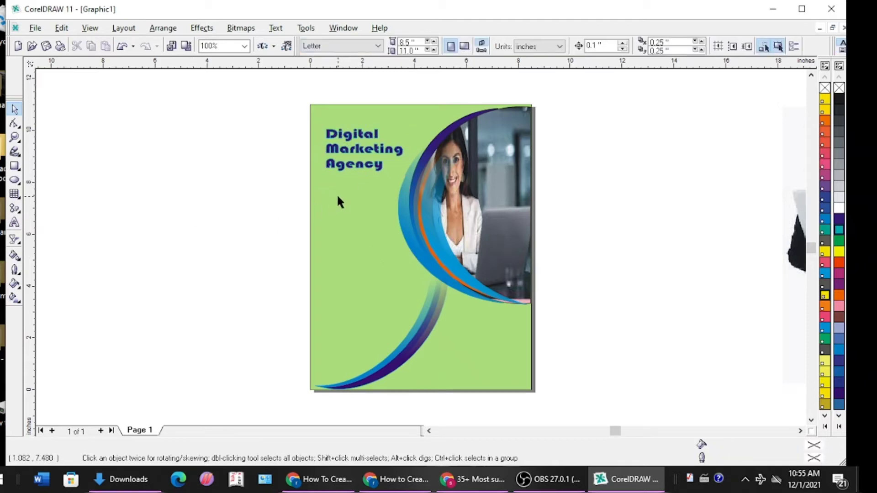
Step: Draw a thin rounded rectangle and move it onto the page's left edge
{"action": "left_click", "coordinate": [15, 166]}
{"action": "left_click_drag", "start_coordinate": [190, 233], "coordinate": [258, 243]}
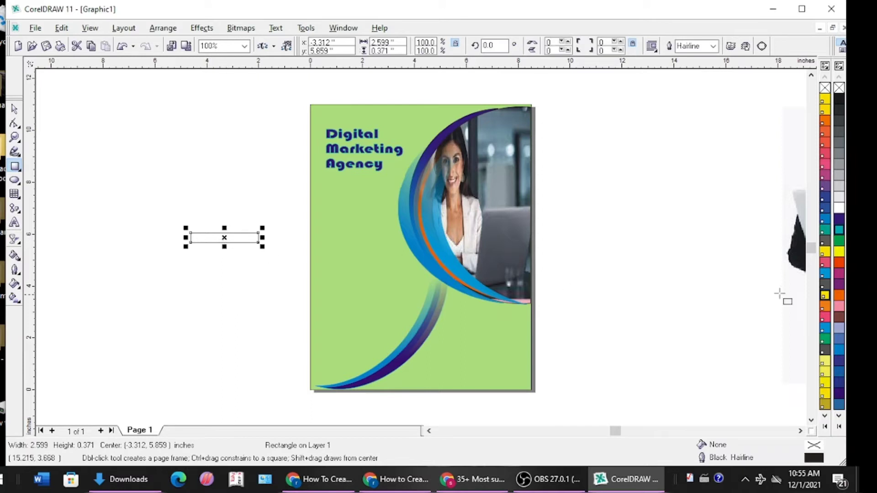
{"action": "left_click", "coordinate": [826, 296]}
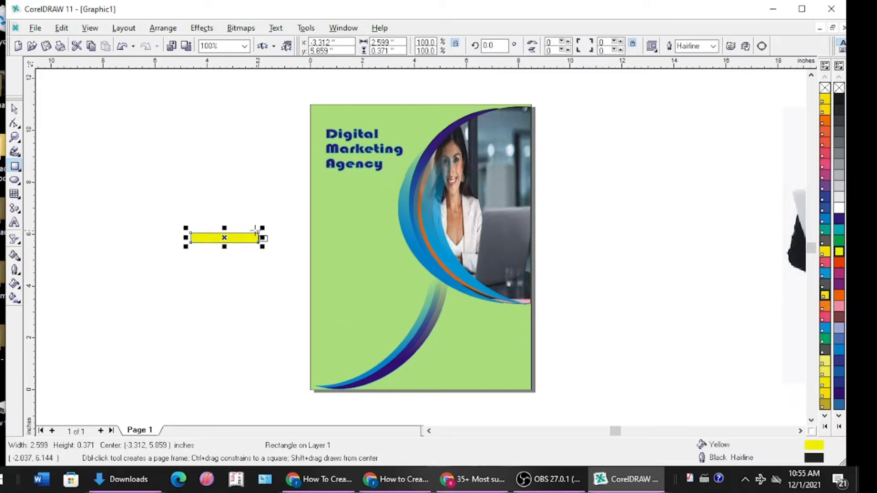
{"action": "left_click_drag", "start_coordinate": [262, 238], "coordinate": [255, 237]}
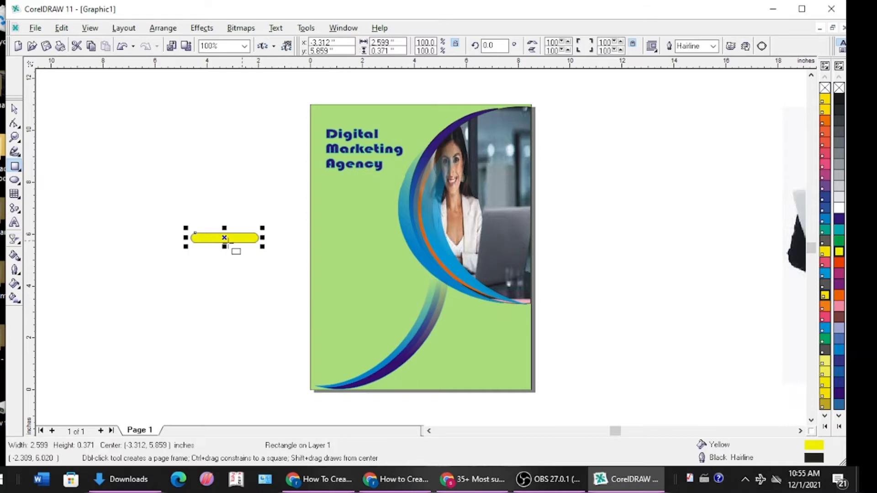
{"action": "left_click", "coordinate": [15, 110]}
{"action": "mouse_move", "coordinate": [222, 238]}
{"action": "left_mouse_down"}
{"action": "mouse_move", "coordinate": [377, 223]}
{"action": "mouse_move", "coordinate": [360, 225]}
{"action": "left_mouse_up"}
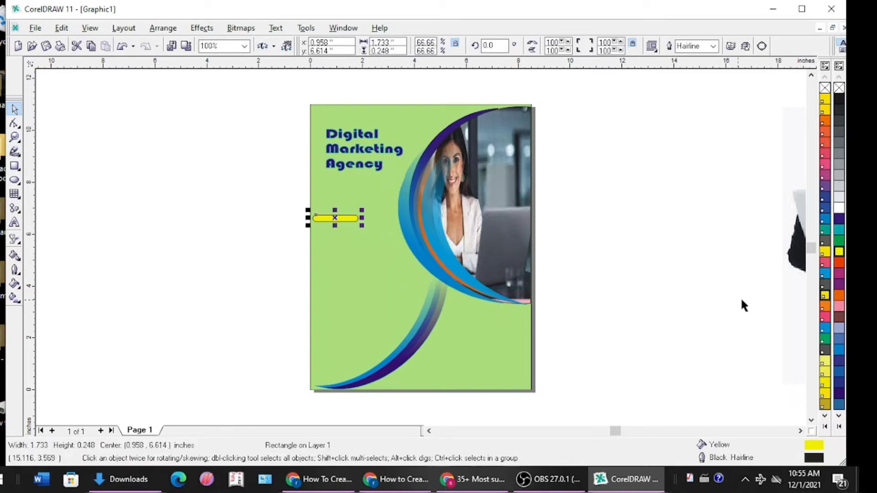
Step: Give the bar an orange fill and outline and shift it up and right
{"action": "right_click", "coordinate": [825, 295]}
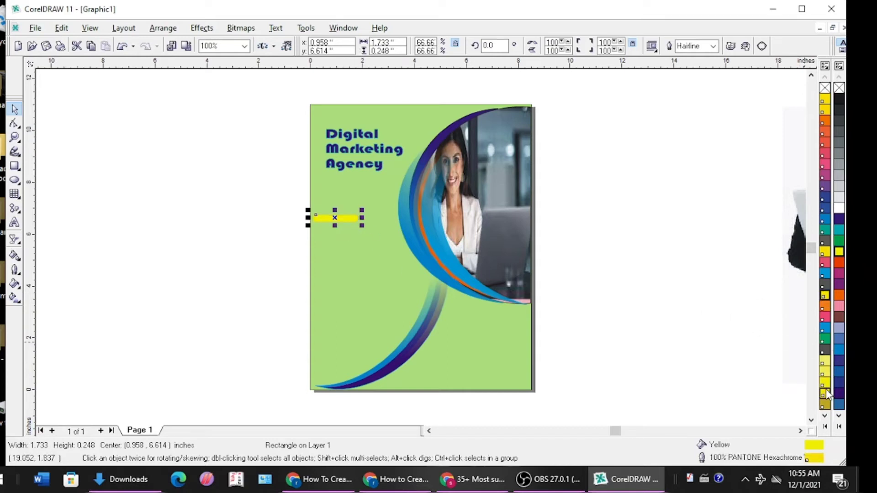
{"action": "left_click", "coordinate": [840, 392]}
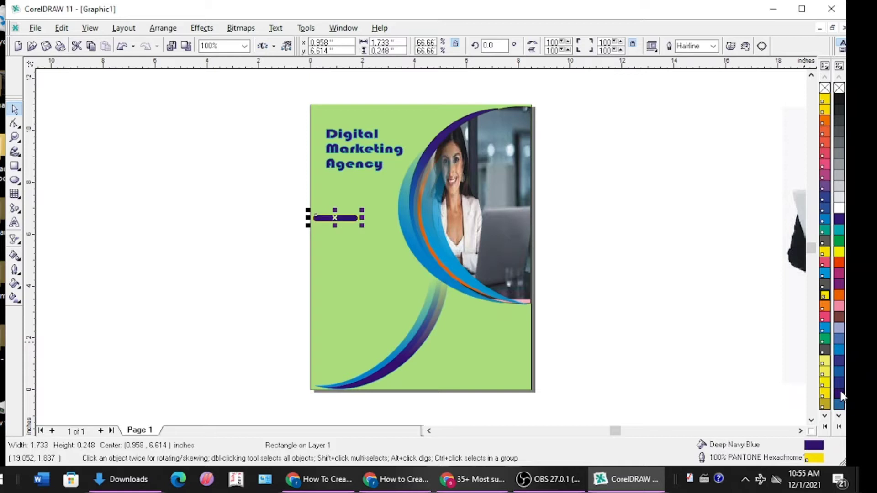
{"action": "right_click", "coordinate": [841, 392]}
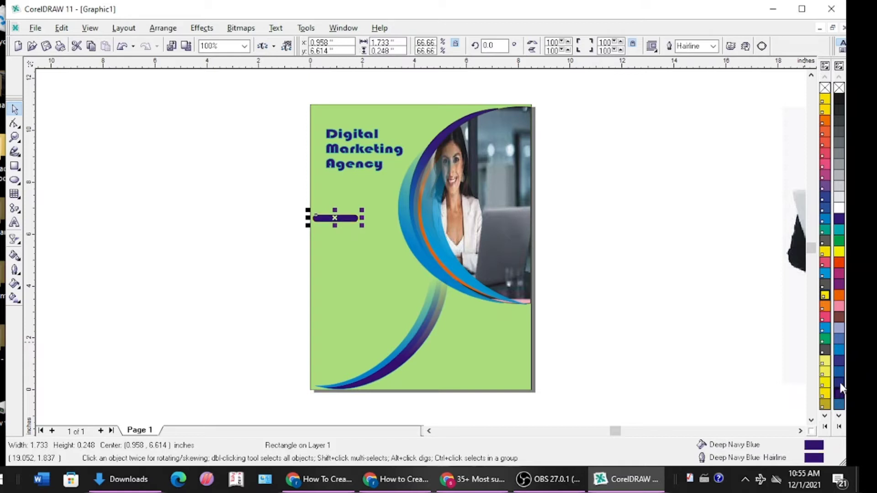
{"action": "left_click", "coordinate": [825, 125]}
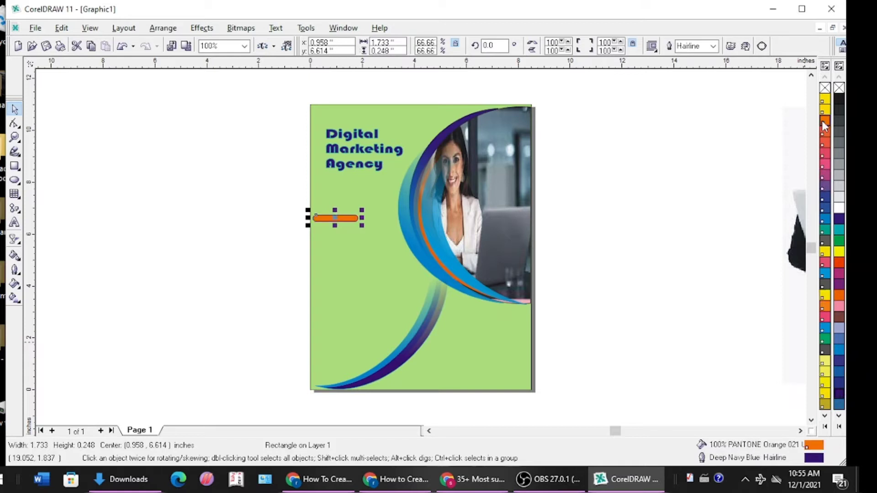
{"action": "right_click", "coordinate": [825, 126]}
{"action": "mouse_move", "coordinate": [337, 217]}
{"action": "left_mouse_down"}
{"action": "mouse_move", "coordinate": [357, 208]}
{"action": "mouse_move", "coordinate": [347, 209]}
{"action": "left_mouse_up"}
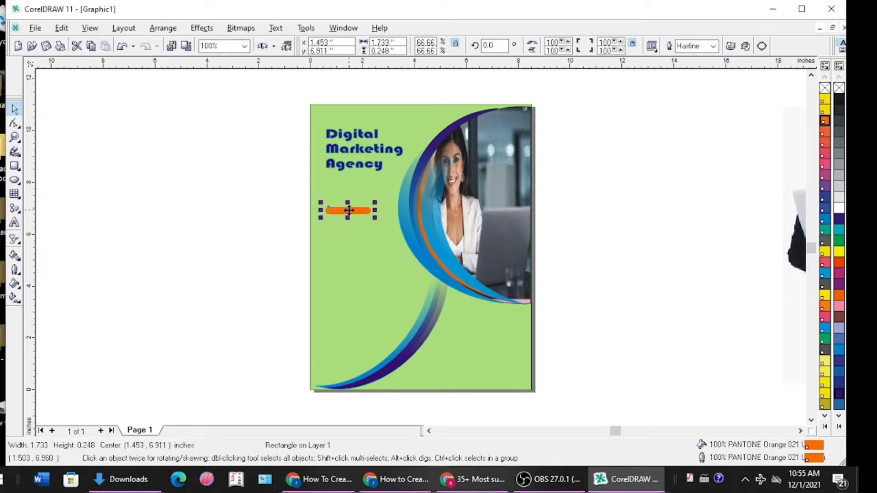
Step: Lay a cyan copy over the orange bar, shifted right to expose an orange end
{"action": "key", "text": "ctrl+d"}
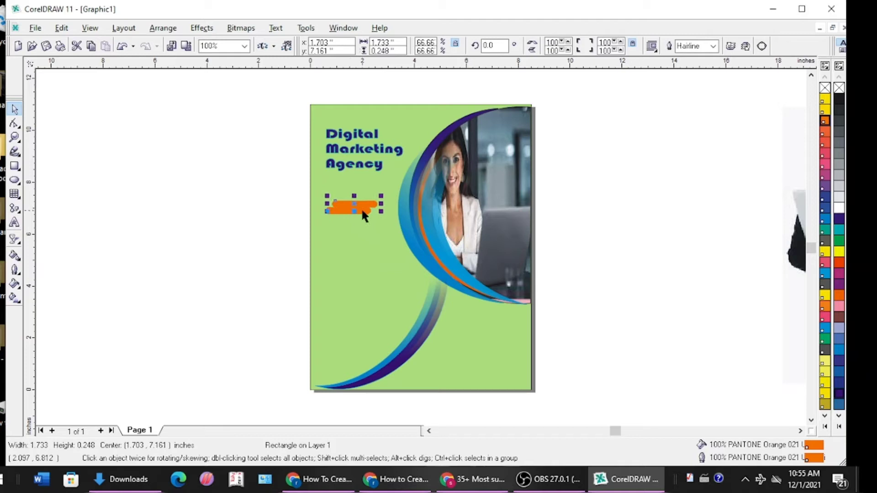
{"action": "key", "text": "Down"}
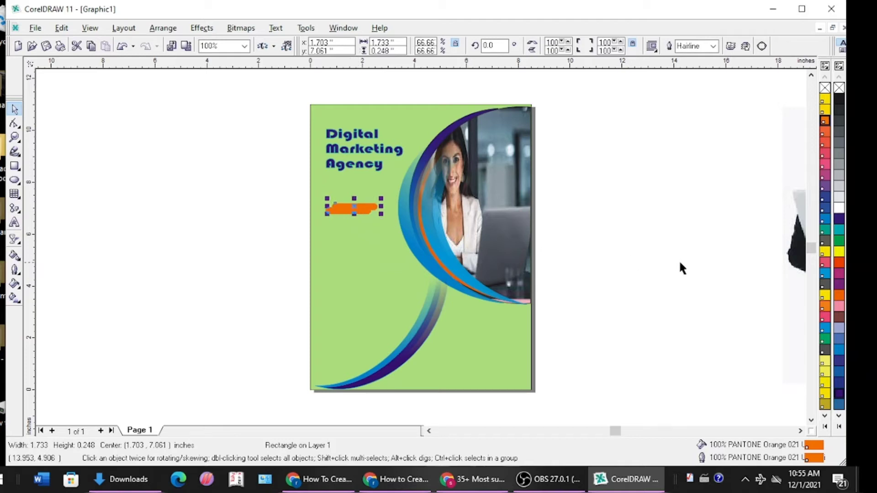
{"action": "left_click", "coordinate": [824, 264]}
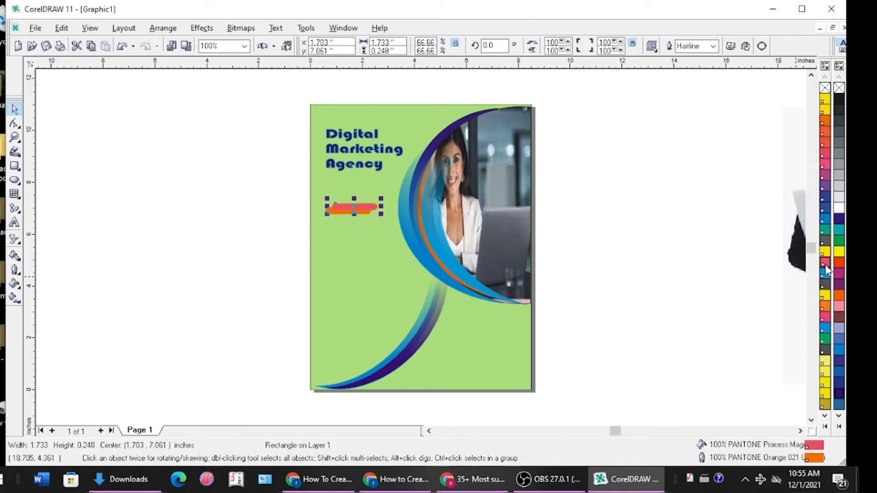
{"action": "left_click", "coordinate": [825, 272]}
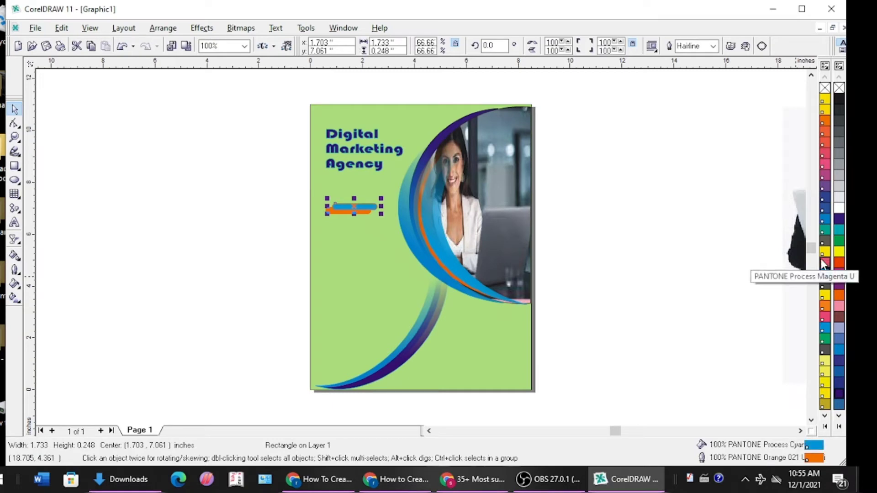
{"action": "key", "text": "Down"}
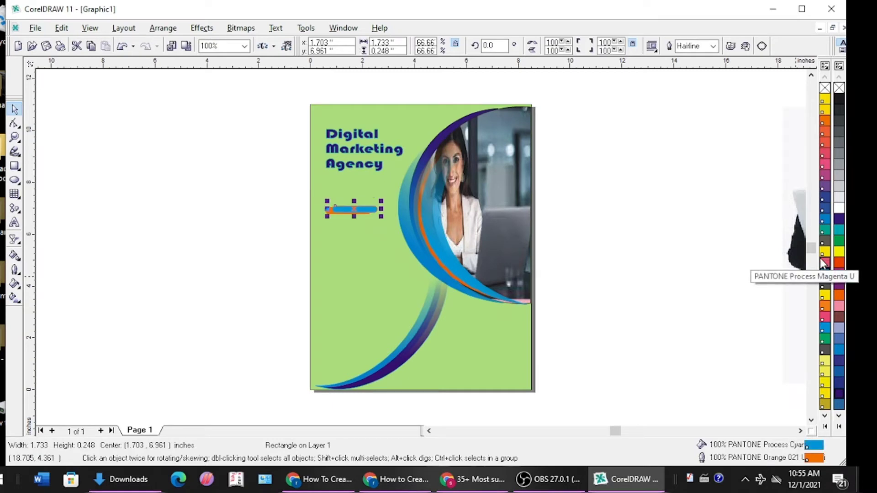
{"action": "key", "text": "Down"}
{"action": "key", "text": "Up"}
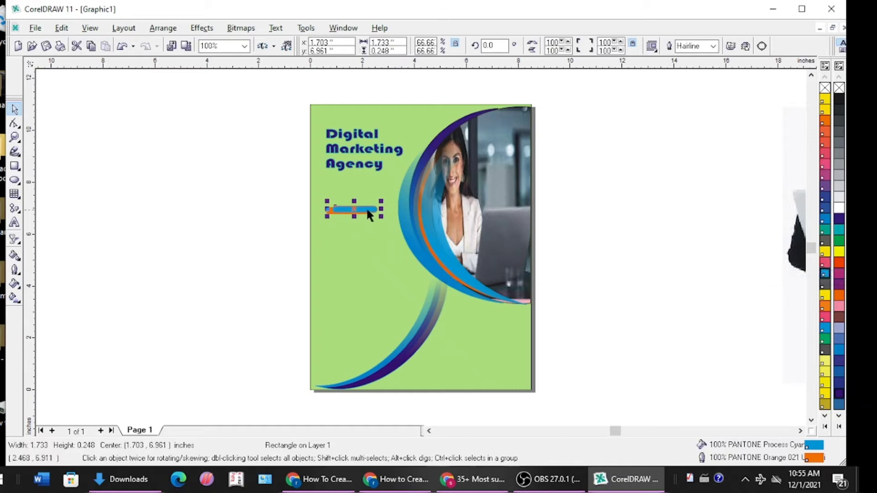
{"action": "left_click_drag", "start_coordinate": [356, 208], "coordinate": [354, 209]}
{"action": "left_click", "coordinate": [248, 232]}
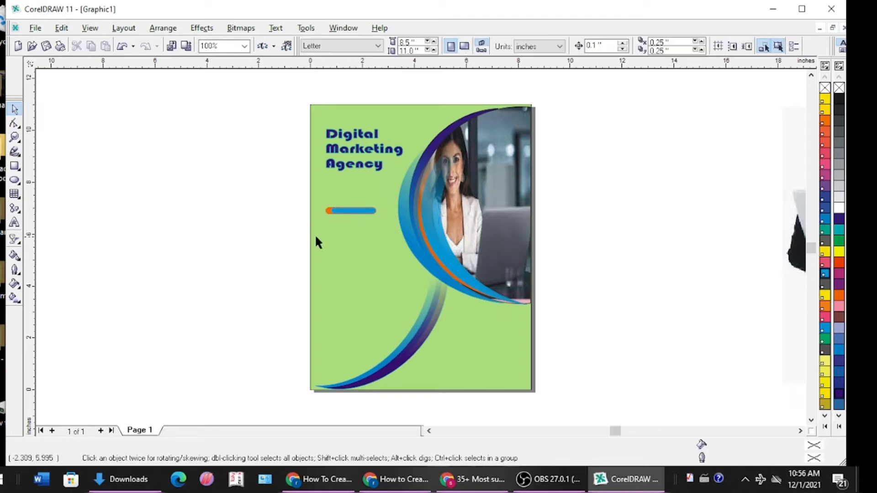
{"action": "left_click", "coordinate": [355, 216]}
{"action": "left_click_drag", "start_coordinate": [376, 211], "coordinate": [385, 211]}
{"action": "left_click", "coordinate": [236, 239]}
Step: Set the default outline colour to blue and place a text cursor left of the page
{"action": "right_click", "coordinate": [826, 273]}
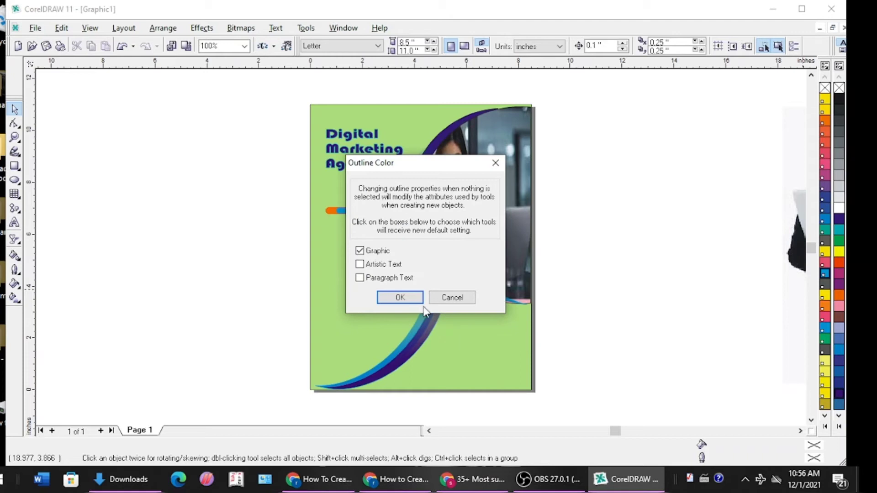
{"action": "left_click", "coordinate": [396, 298]}
{"action": "left_click", "coordinate": [358, 209]}
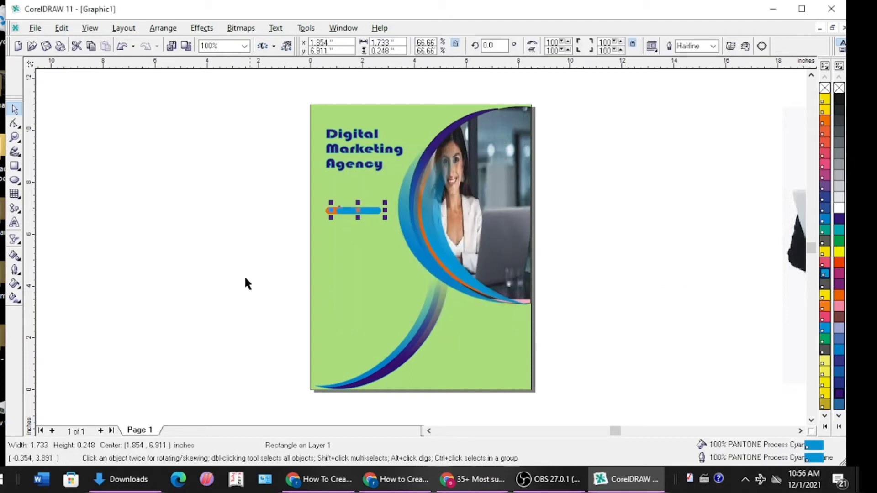
{"action": "left_click", "coordinate": [233, 267]}
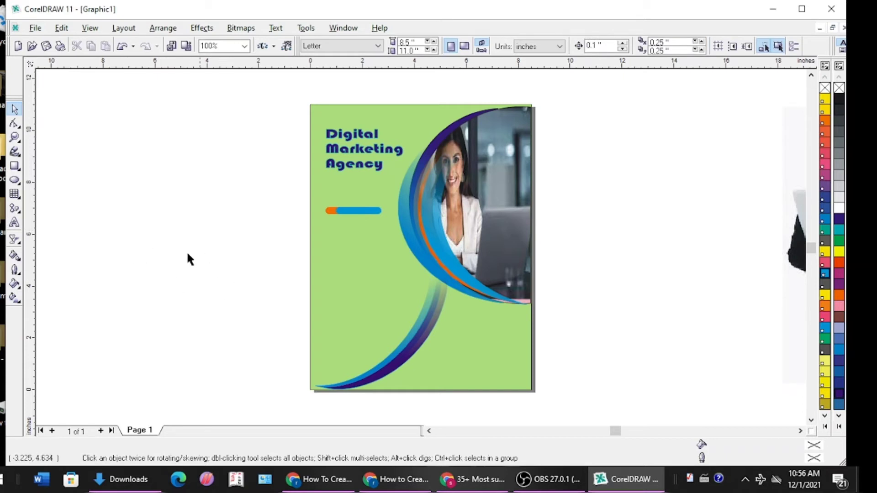
{"action": "left_click", "coordinate": [15, 222]}
{"action": "left_click", "coordinate": [117, 215]}
{"action": "type", "text": "Accelerate"}
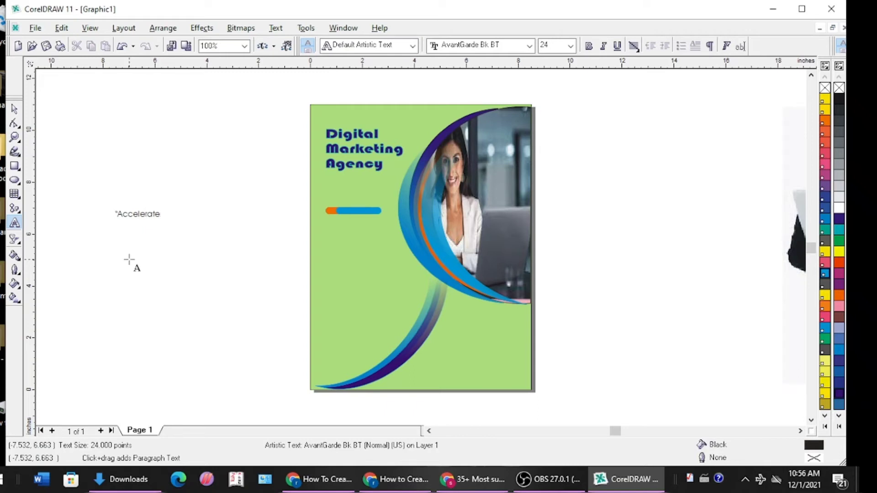
Step: Type the two-line tagline "Accelerate Your / Online Presence" and finish editing
{"action": "type", "text": "Your"}
{"action": "key", "text": "Return"}
{"action": "type", "text": "Online Presence\""}
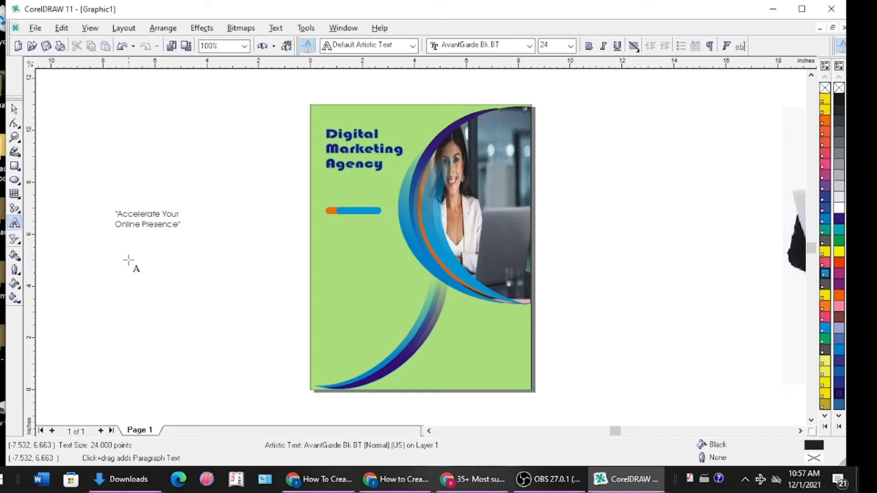
{"action": "key", "text": "Escape"}
Step: Make the tagline bold Bahnschrift Condensed and move it onto the page below the bar
{"action": "left_click", "coordinate": [14, 110]}
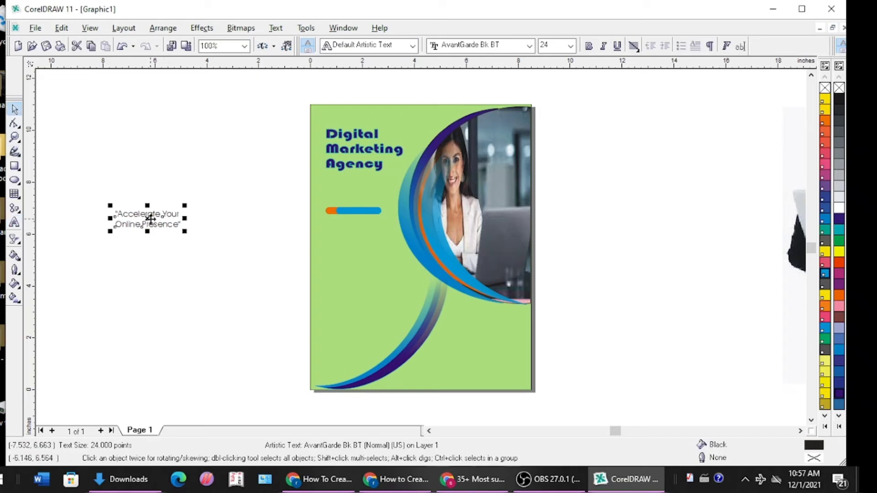
{"action": "left_click", "coordinate": [588, 47]}
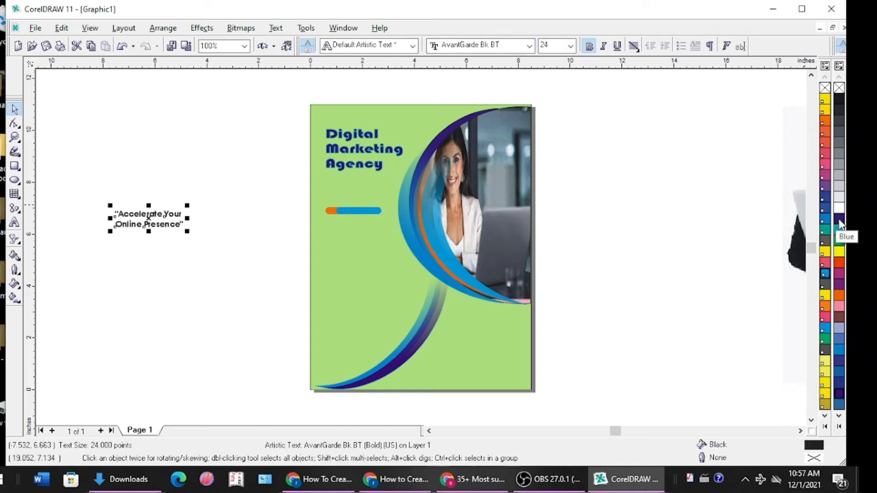
{"action": "left_click", "coordinate": [839, 262]}
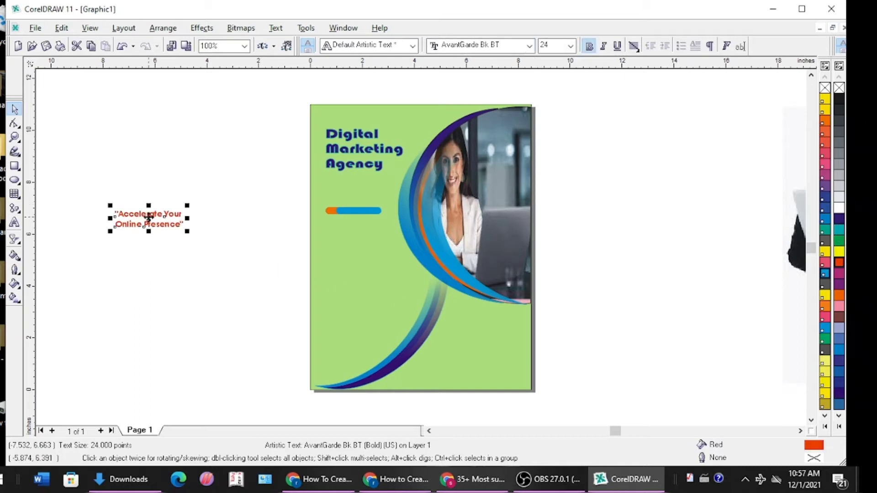
{"action": "left_click_drag", "start_coordinate": [148, 218], "coordinate": [354, 272]}
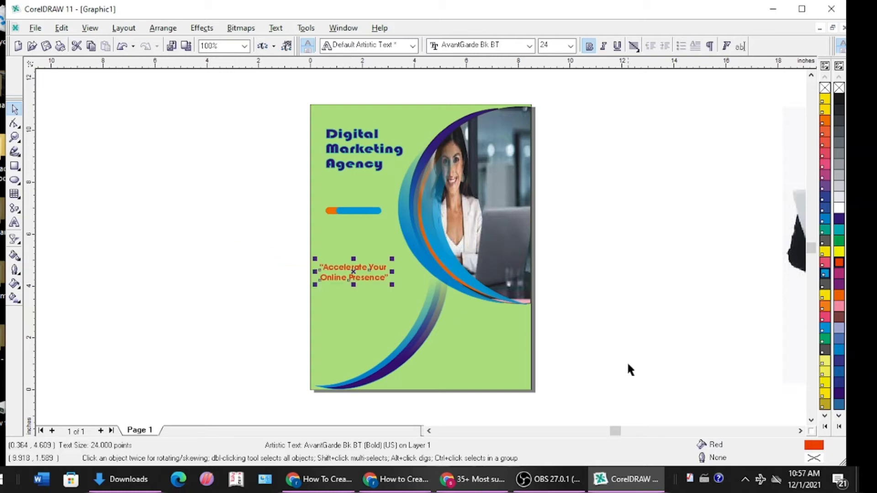
{"action": "left_click", "coordinate": [826, 328]}
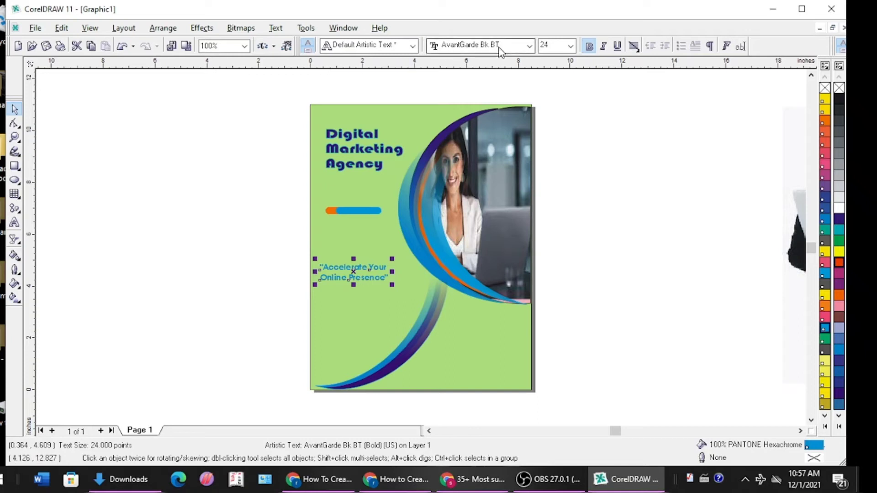
{"action": "left_click", "coordinate": [529, 46]}
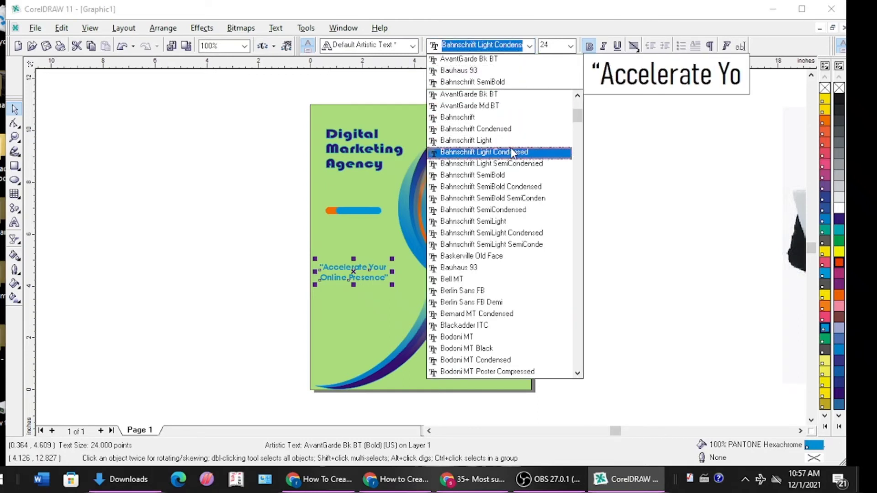
{"action": "left_click", "coordinate": [513, 130]}
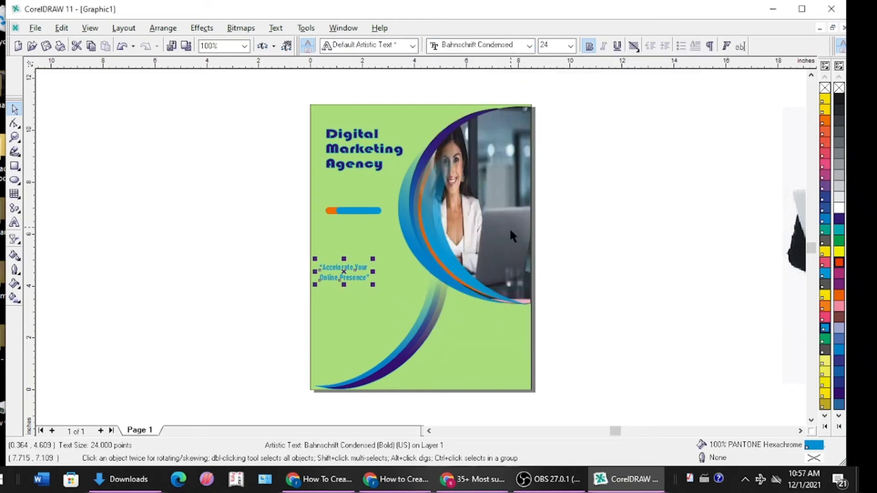
Step: Fill the tagline dark blue, stretch it wider and move it up closer to the bar
{"action": "left_click", "coordinate": [838, 218]}
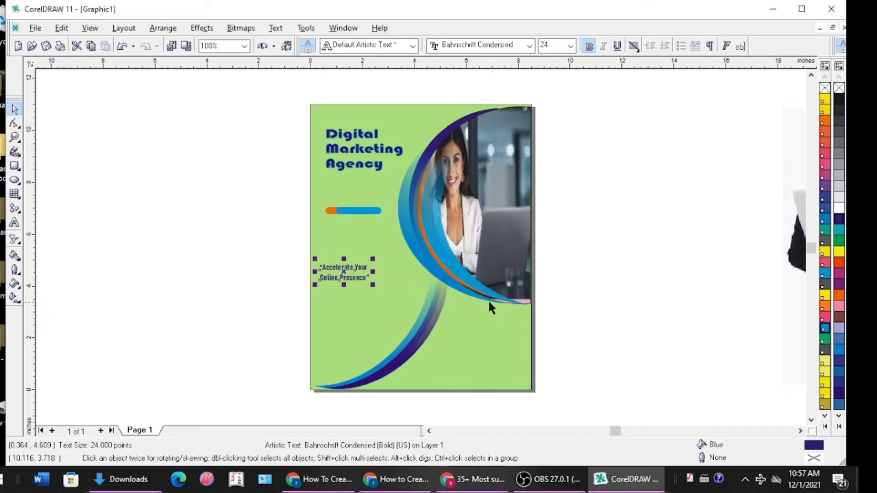
{"action": "left_click_drag", "start_coordinate": [372, 272], "coordinate": [391, 276]}
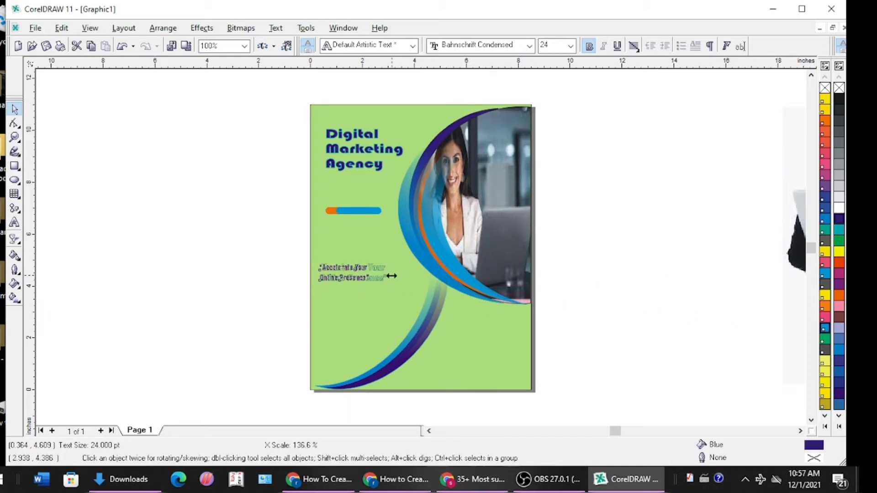
{"action": "left_click", "coordinate": [351, 284]}
{"action": "left_click_drag", "start_coordinate": [351, 284], "coordinate": [351, 247]}
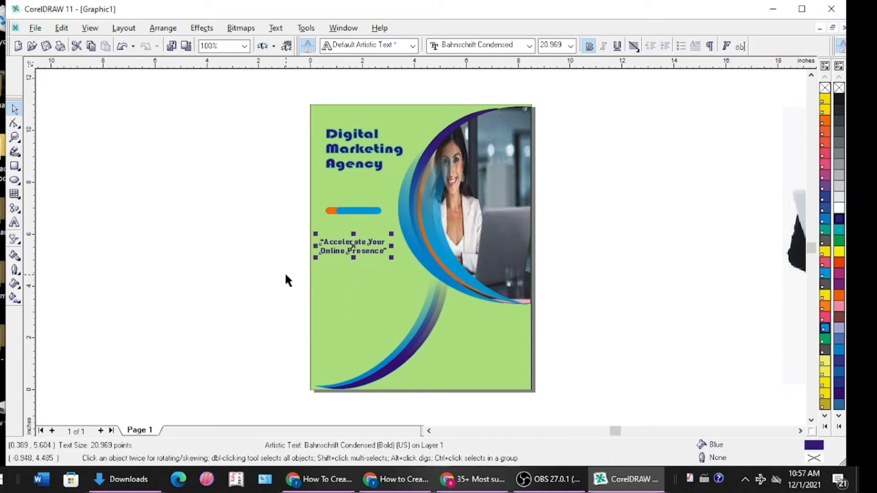
Step: Try several tagline colours, settling on a dark blue fill with a red outline
{"action": "left_click", "coordinate": [839, 208]}
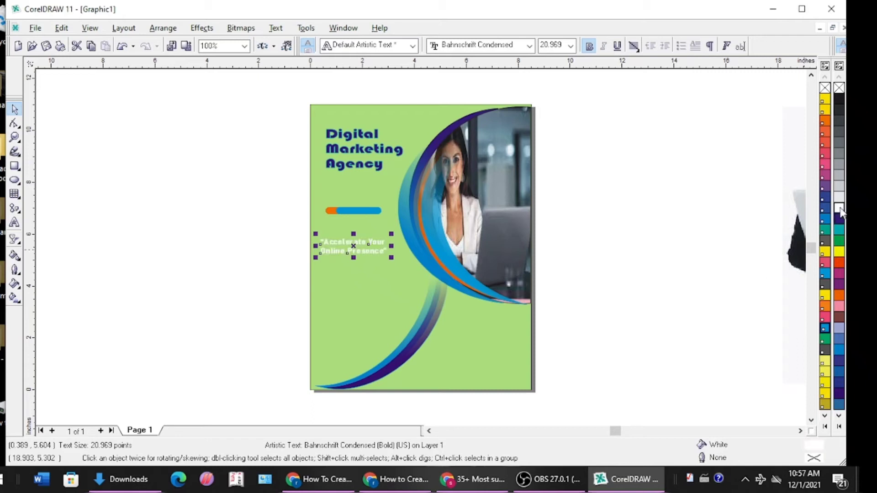
{"action": "left_click", "coordinate": [840, 231]}
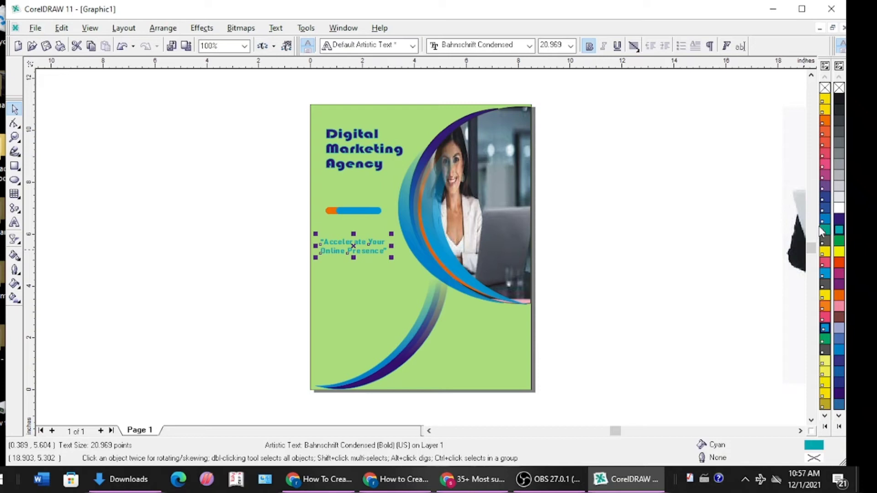
{"action": "left_click", "coordinate": [825, 241]}
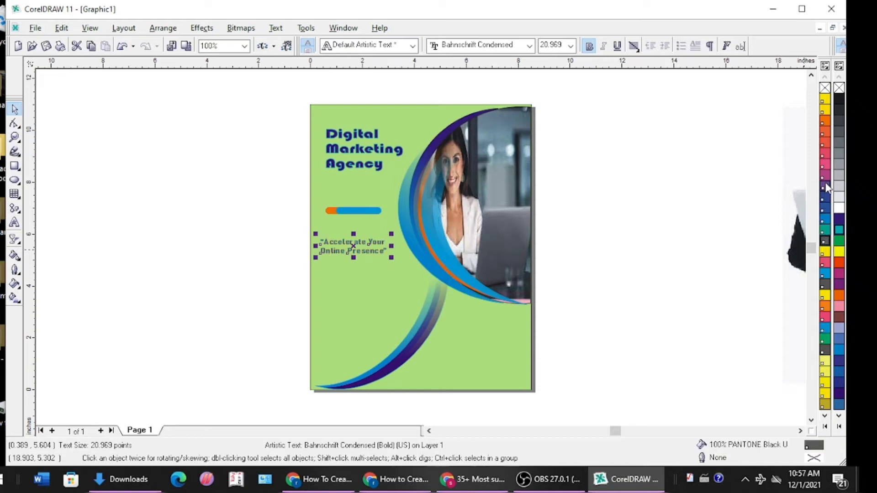
{"action": "left_click", "coordinate": [841, 98]}
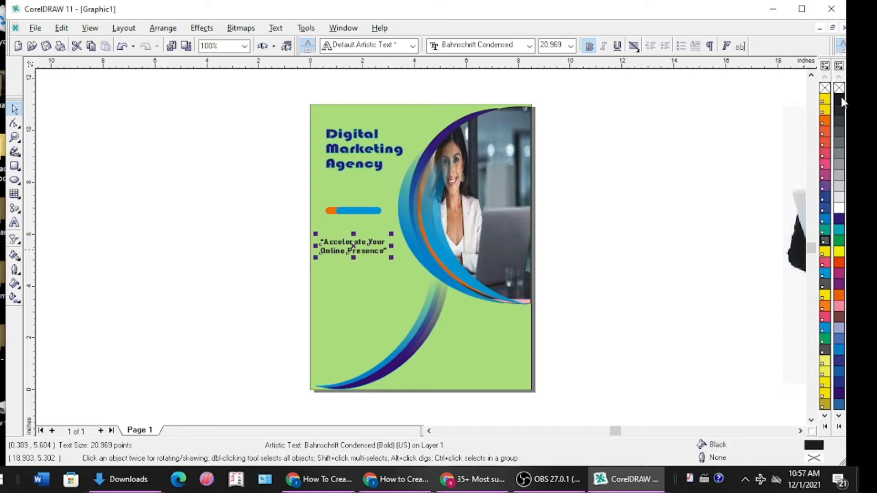
{"action": "left_click", "coordinate": [824, 112]}
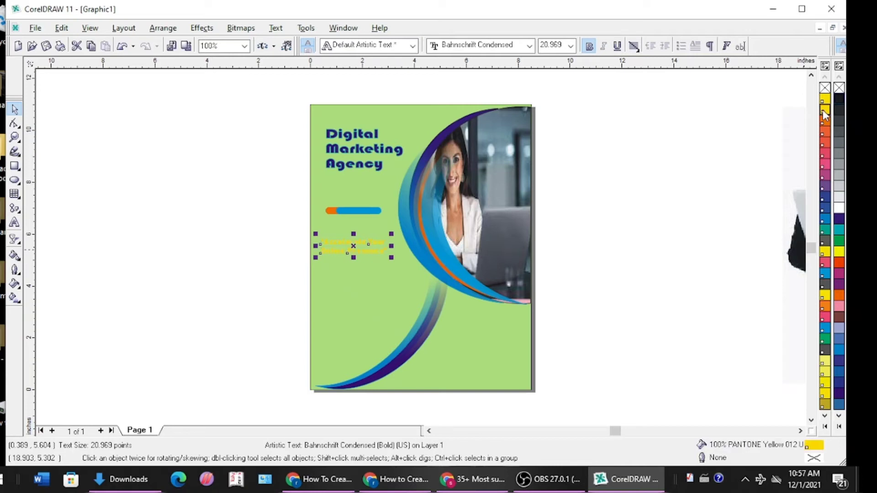
{"action": "left_click", "coordinate": [825, 165]}
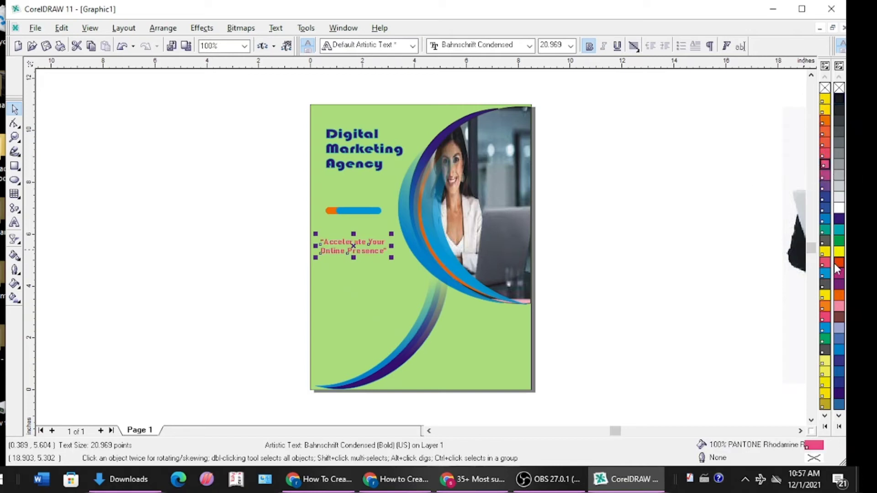
{"action": "left_click", "coordinate": [840, 221]}
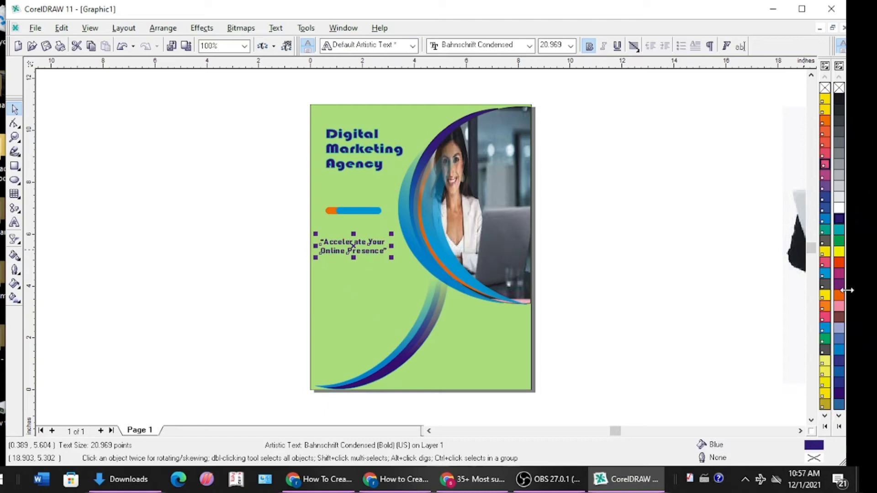
{"action": "right_click", "coordinate": [840, 264]}
{"action": "left_click", "coordinate": [245, 271]}
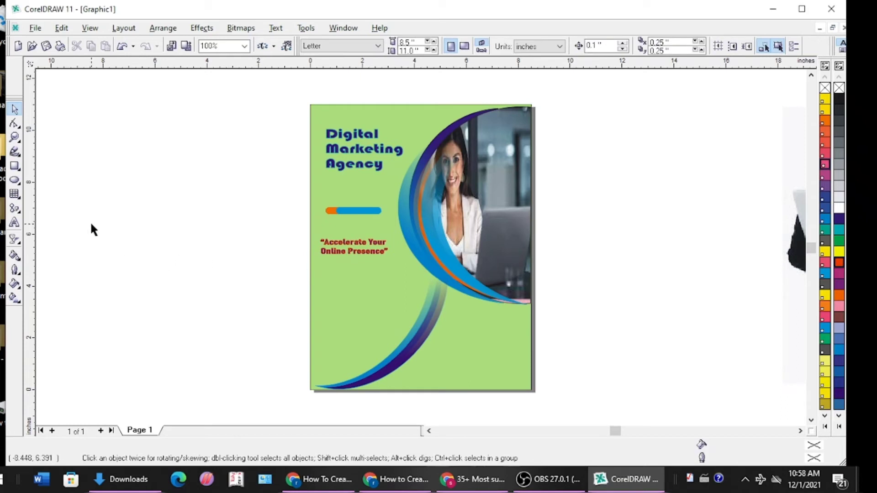
Step: Draw a small circle at the page's lower left and fill it orange
{"action": "left_click", "coordinate": [14, 180]}
{"action": "mouse_move", "coordinate": [173, 295]}
{"action": "left_mouse_down"}
{"action": "mouse_move", "coordinate": [202, 324]}
{"action": "mouse_move", "coordinate": [197, 319]}
{"action": "mouse_move", "coordinate": [289, 320]}
{"action": "mouse_move", "coordinate": [344, 292]}
{"action": "left_mouse_up"}
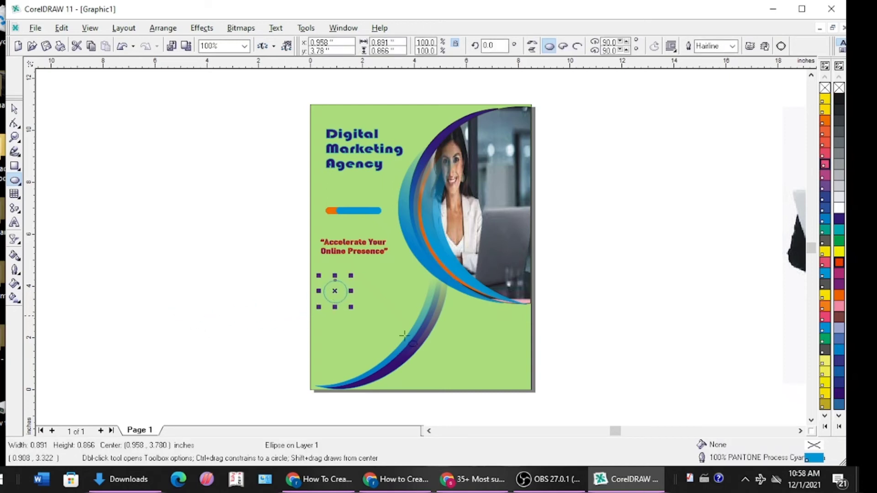
{"action": "left_click", "coordinate": [825, 306]}
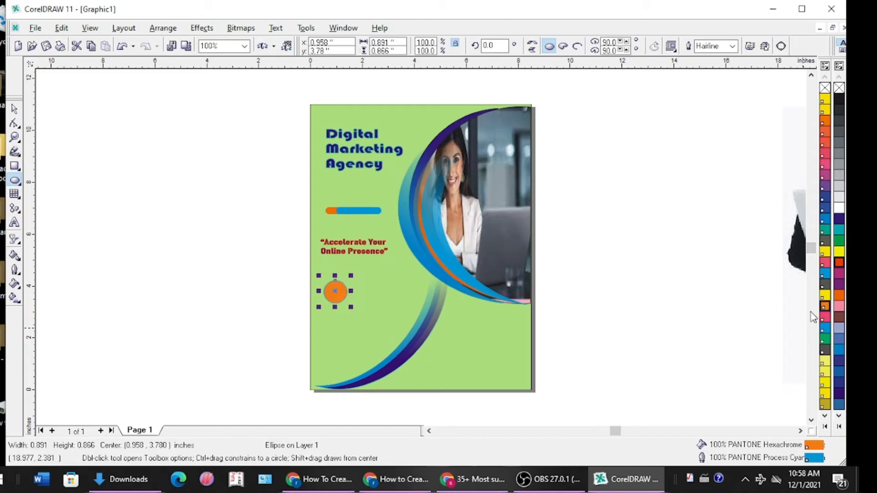
{"action": "left_click", "coordinate": [14, 109]}
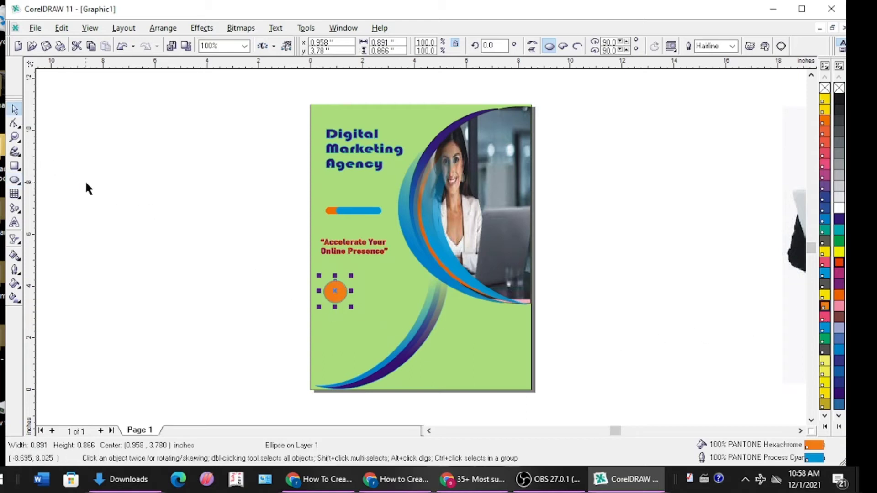
{"action": "left_click", "coordinate": [613, 192]}
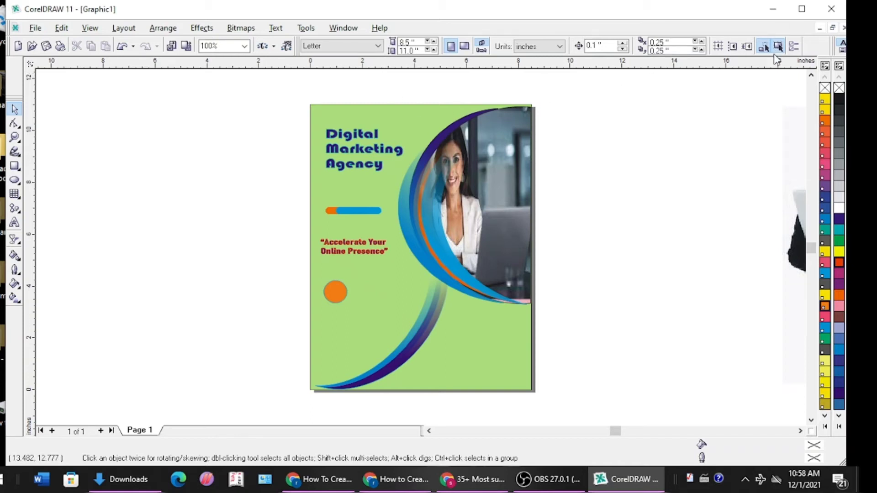
Step: Insert the Webdings telephone symbol via Insert Character
{"action": "left_click", "coordinate": [277, 29]}
{"action": "left_click", "coordinate": [309, 70]}
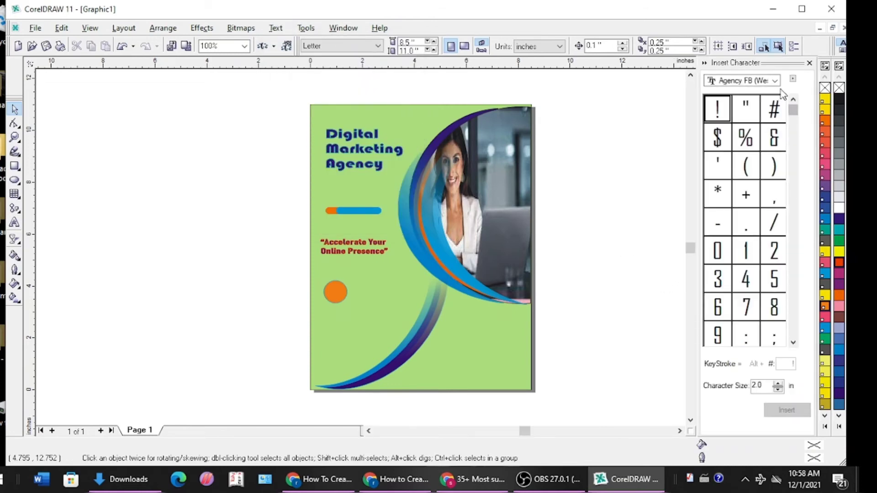
{"action": "left_click", "coordinate": [776, 80]}
{"action": "mouse_move", "coordinate": [788, 98]}
{"action": "left_mouse_down"}
{"action": "mouse_move", "coordinate": [805, 314]}
{"action": "mouse_move", "coordinate": [761, 288]}
{"action": "left_mouse_up"}
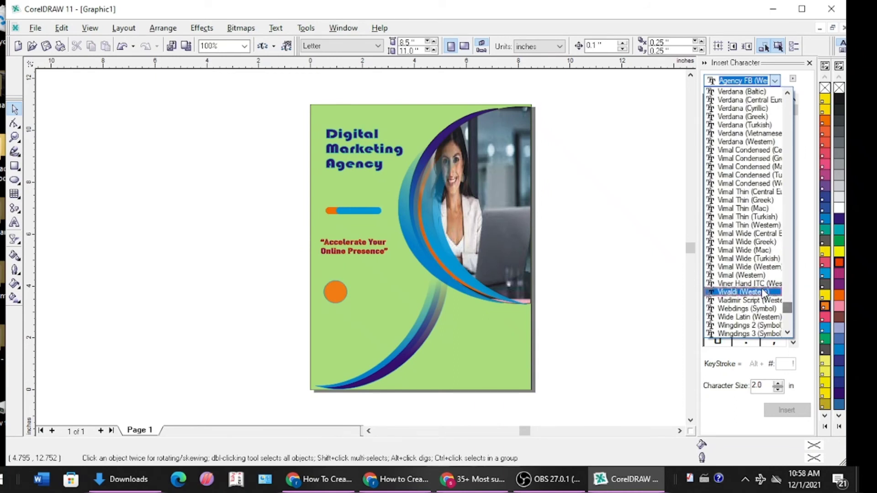
{"action": "left_click", "coordinate": [747, 310]}
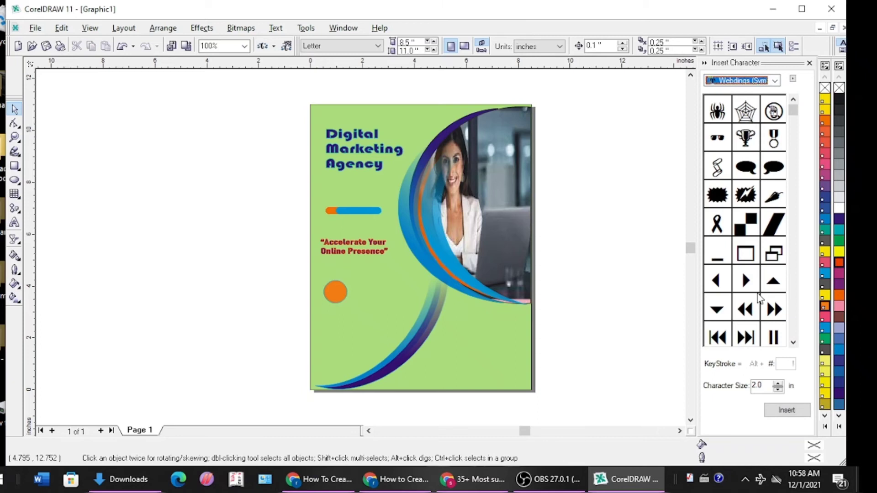
{"action": "left_click_drag", "start_coordinate": [794, 111], "coordinate": [811, 269]}
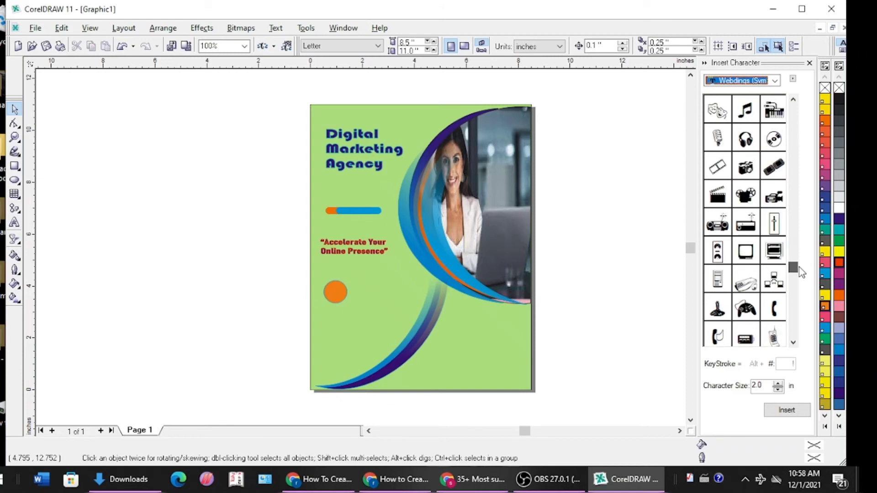
{"action": "left_click", "coordinate": [718, 339]}
{"action": "left_click", "coordinate": [786, 410]}
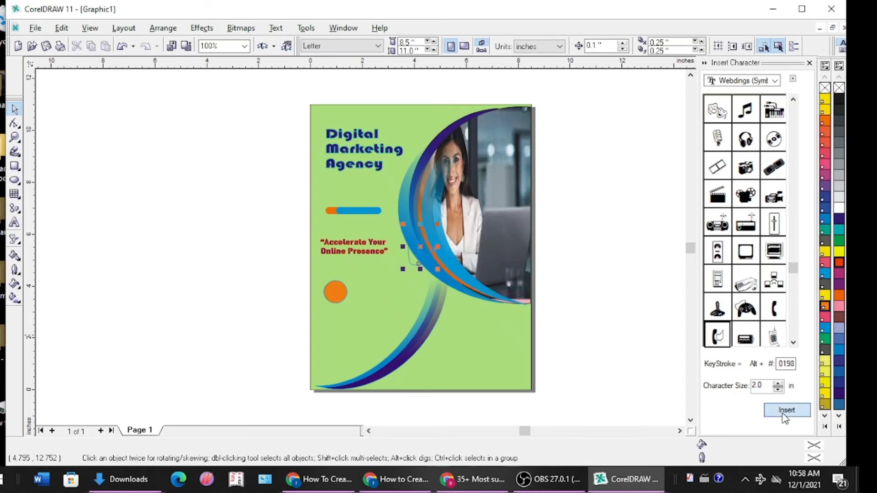
Step: Make the phone symbol white and shrink it onto the orange circle
{"action": "left_click", "coordinate": [841, 209]}
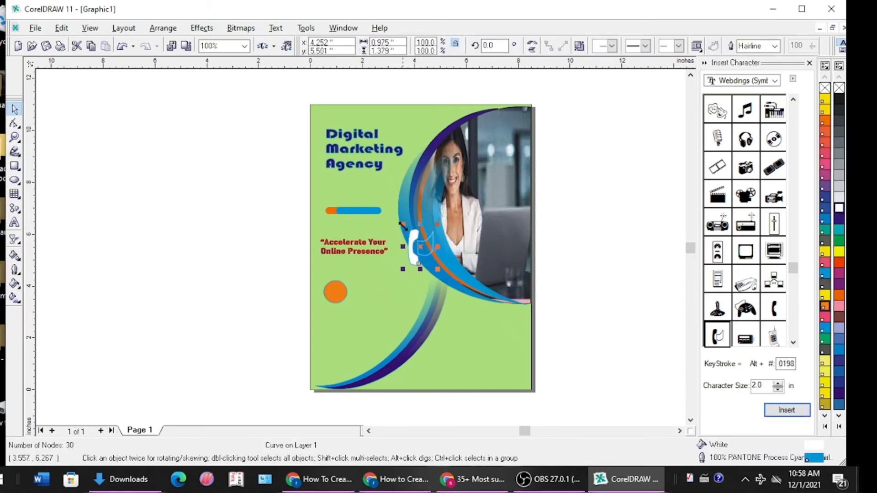
{"action": "mouse_move", "coordinate": [408, 238]}
{"action": "left_mouse_down"}
{"action": "mouse_move", "coordinate": [418, 252]}
{"action": "mouse_move", "coordinate": [353, 290]}
{"action": "mouse_move", "coordinate": [329, 290]}
{"action": "mouse_move", "coordinate": [325, 278]}
{"action": "left_mouse_up"}
{"action": "left_click", "coordinate": [256, 290]}
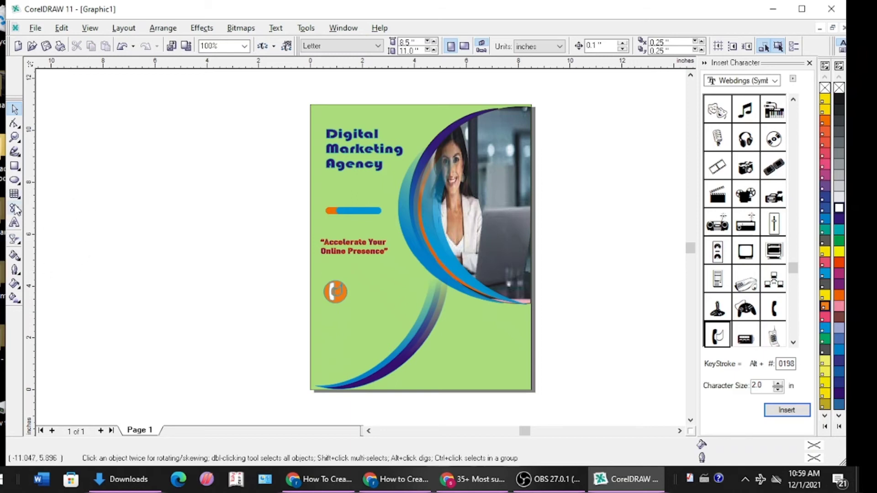
Step: Type the two-line 'Call to Find out More' text and phone number left of the page
{"action": "left_click", "coordinate": [15, 223]}
{"action": "left_click", "coordinate": [117, 230]}
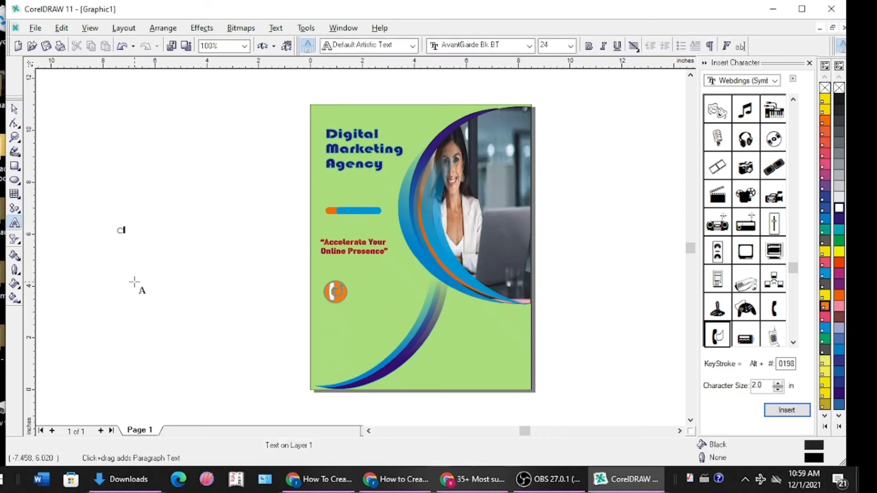
{"action": "type", "text": "all to Find out More"}
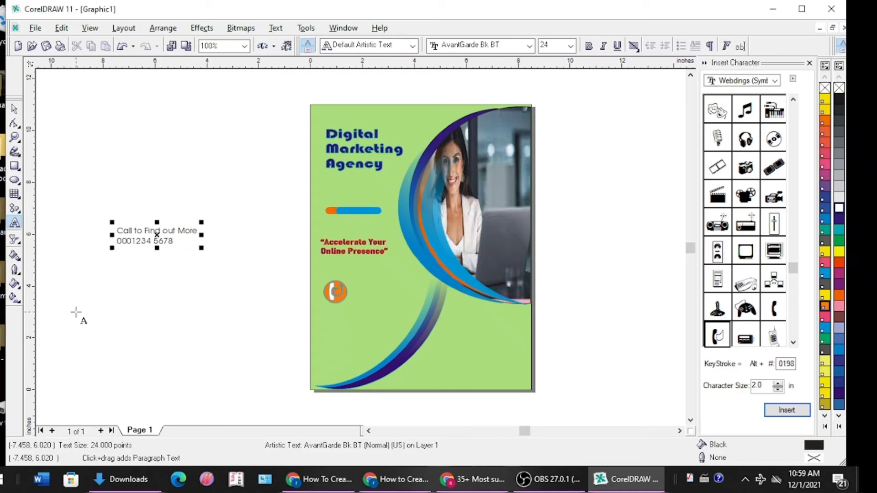
Step: Move the 'Call to Find out More' text beside the phone icon
{"action": "left_click", "coordinate": [14, 109]}
{"action": "left_click", "coordinate": [75, 305]}
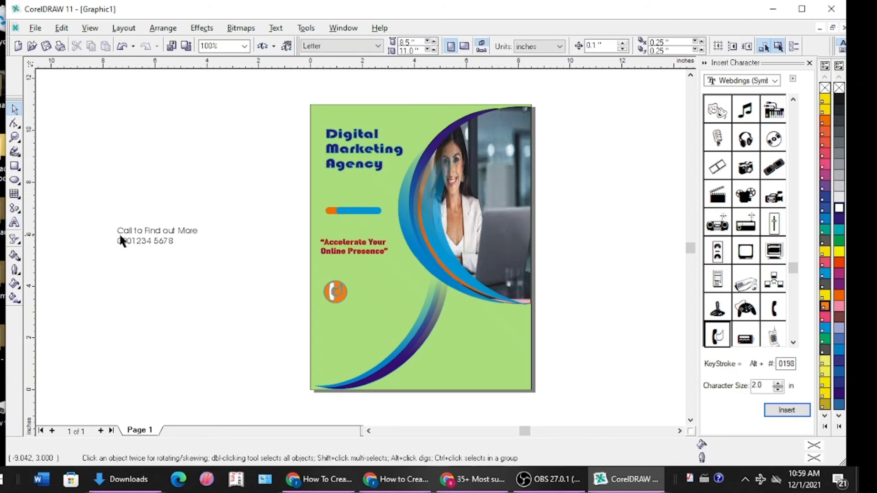
{"action": "left_click", "coordinate": [157, 238]}
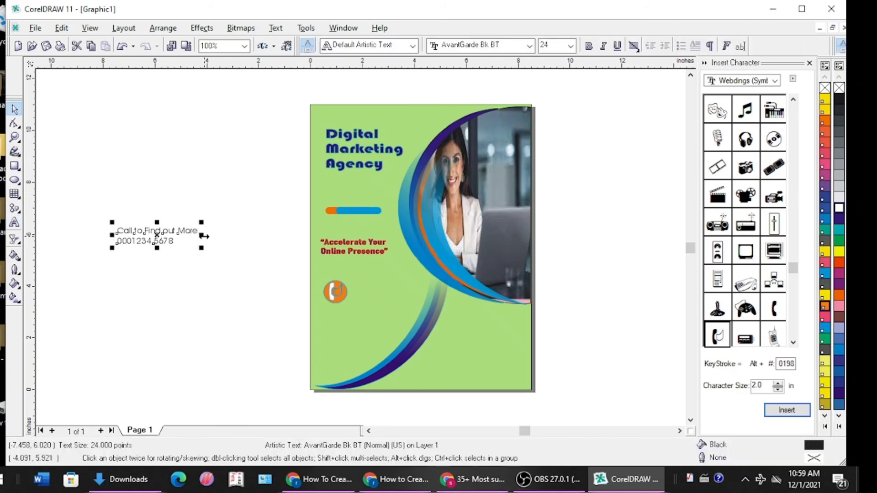
{"action": "mouse_move", "coordinate": [164, 243]}
{"action": "left_mouse_down"}
{"action": "mouse_move", "coordinate": [201, 263]}
{"action": "mouse_move", "coordinate": [407, 302]}
{"action": "left_mouse_up"}
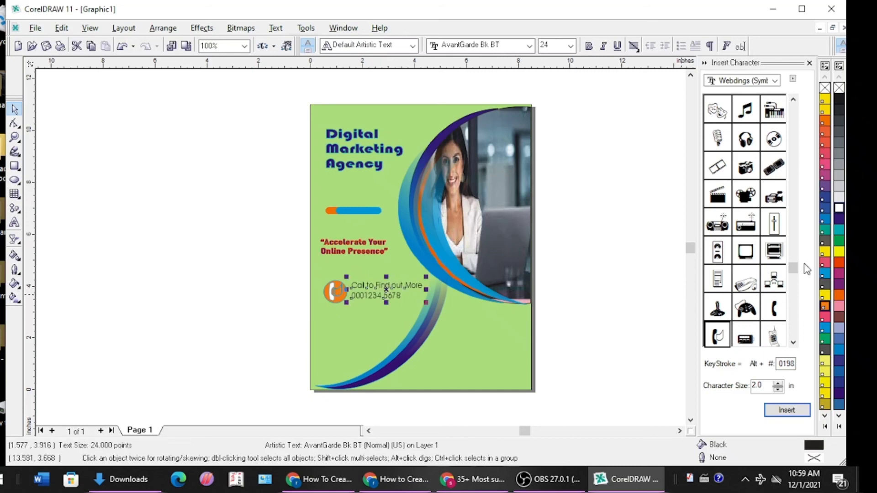
Step: Make the call text bold with blue fill and pink outline, shrunk to 21.4 points
{"action": "left_click", "coordinate": [840, 218]}
{"action": "left_click", "coordinate": [589, 46]}
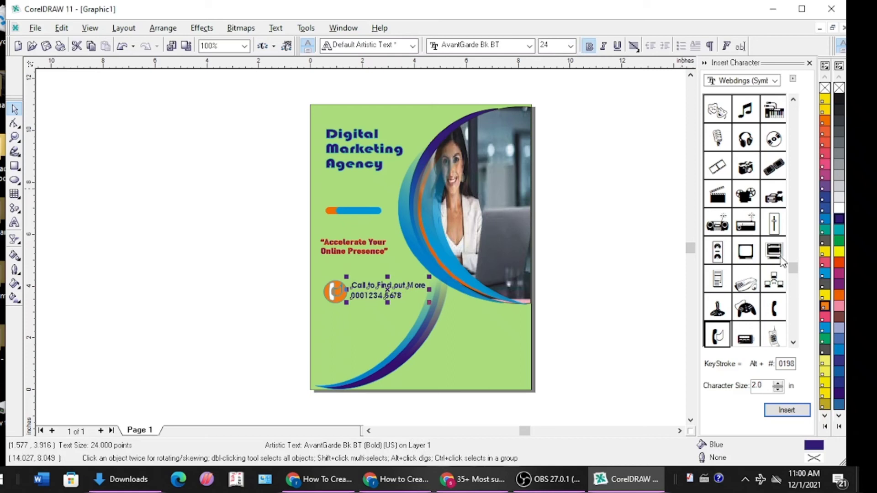
{"action": "right_click", "coordinate": [841, 307]}
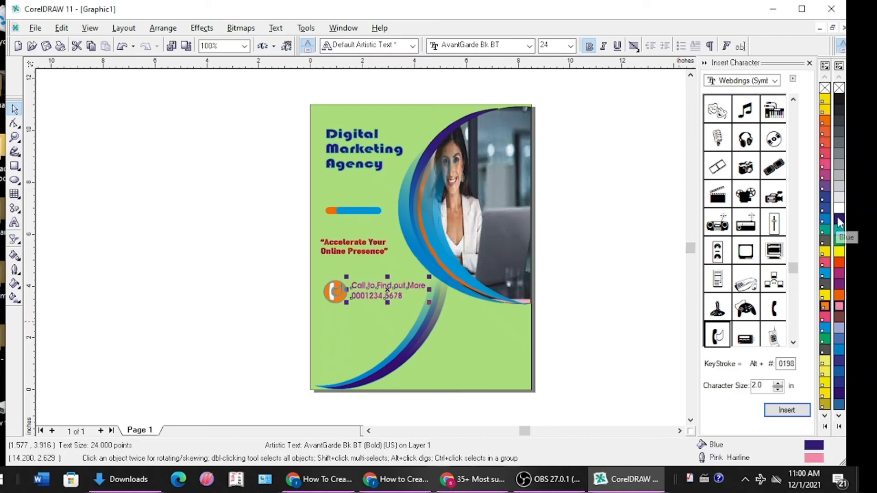
{"action": "left_click", "coordinate": [248, 304]}
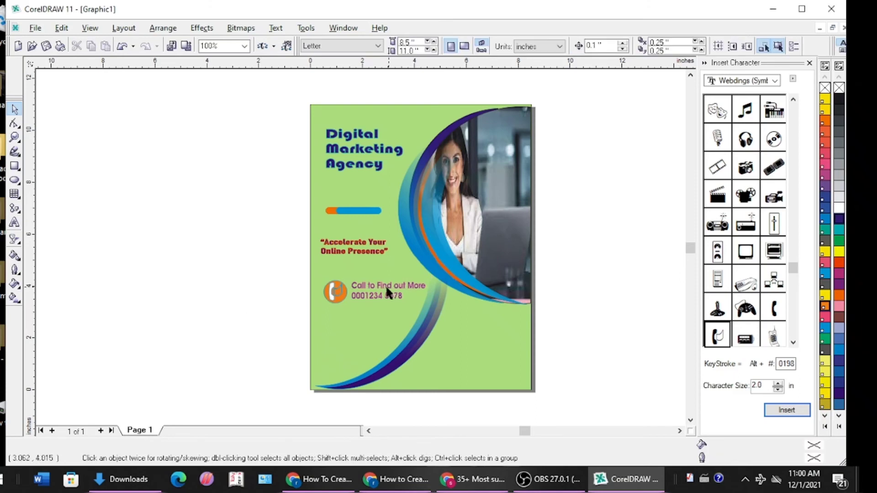
{"action": "left_click_drag", "start_coordinate": [386, 293], "coordinate": [384, 295]}
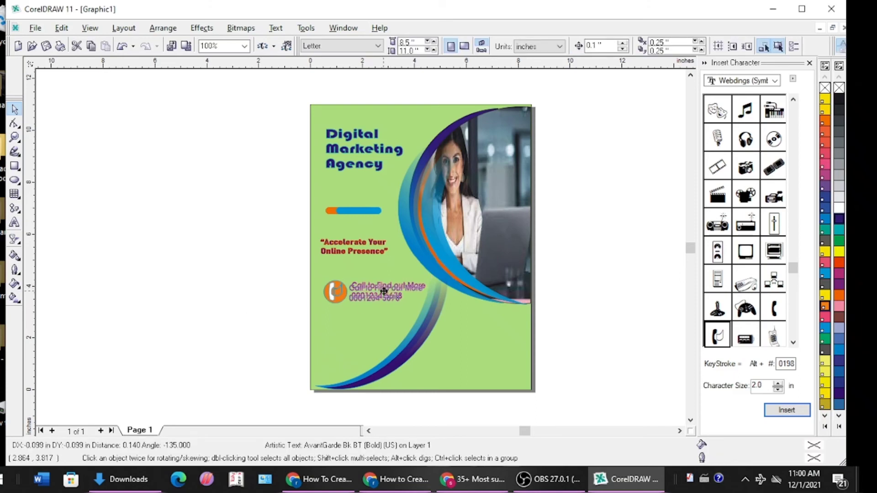
{"action": "left_click_drag", "start_coordinate": [429, 279], "coordinate": [422, 281]}
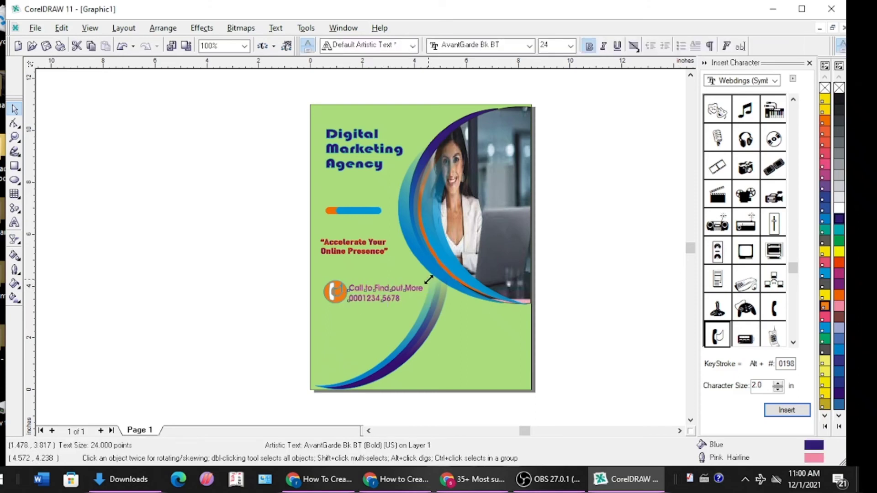
{"action": "left_click", "coordinate": [196, 302]}
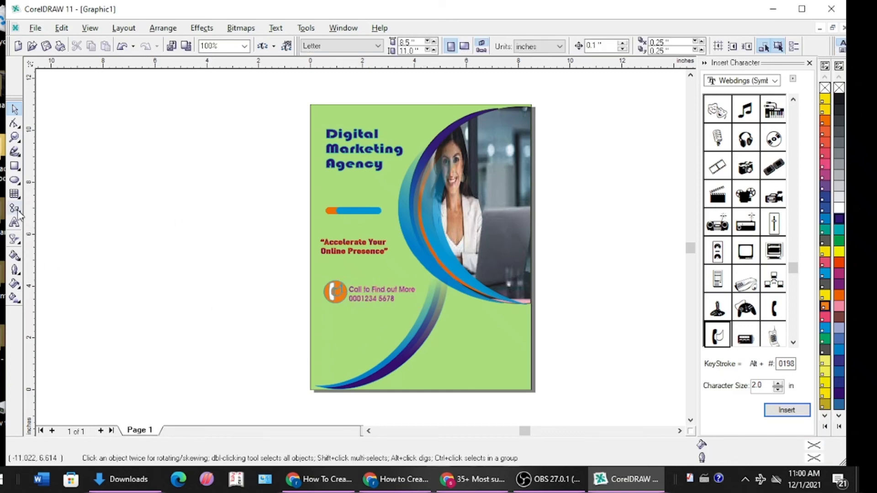
Step: Draw a wide orange-red rounded bar below the call text
{"action": "left_click", "coordinate": [15, 167]}
{"action": "left_click_drag", "start_coordinate": [320, 323], "coordinate": [391, 338]}
{"action": "left_click_drag", "start_coordinate": [319, 323], "coordinate": [325, 331]}
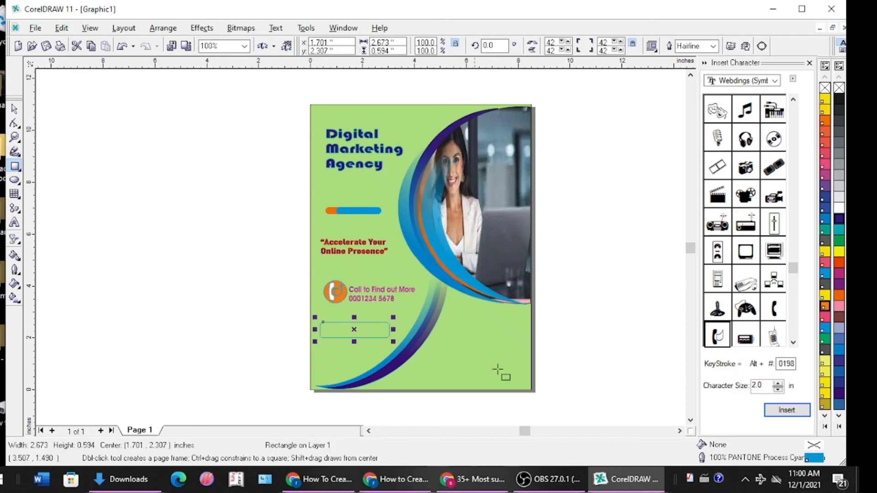
{"action": "left_click", "coordinate": [839, 263]}
Step: Start the LEARN MORE text in the blank area left of the page
{"action": "key", "text": "Escape"}
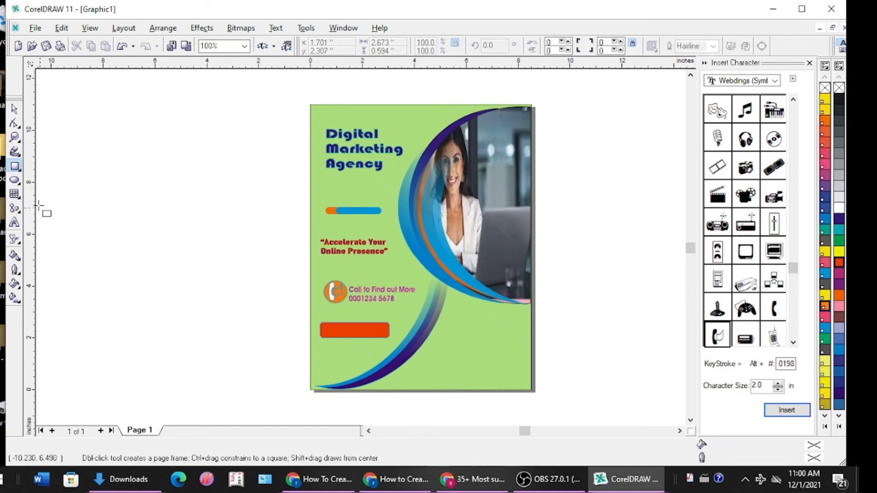
{"action": "left_click", "coordinate": [15, 224]}
{"action": "left_click", "coordinate": [130, 222]}
{"action": "type", "text": "LEARN MORE"}
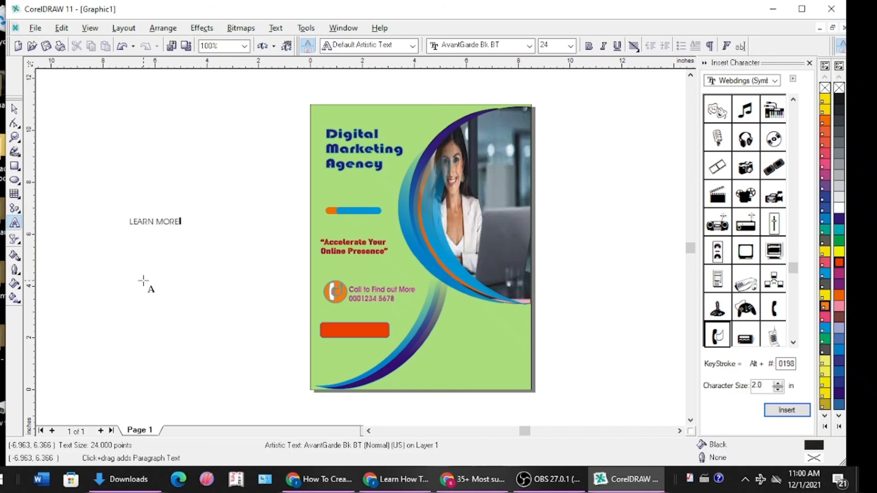
Step: Place LEARN MORE on the orange-red bar as bold white text, enlarged to about 23.5 points
{"action": "left_click", "coordinate": [15, 109]}
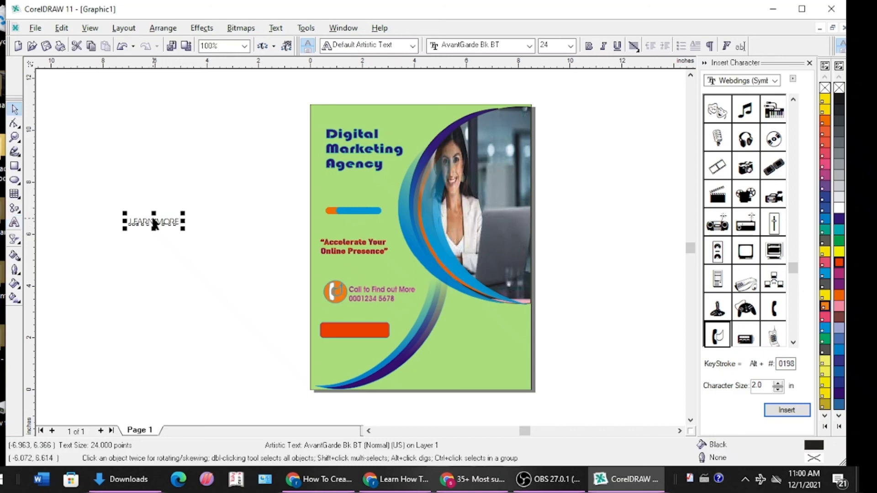
{"action": "mouse_move", "coordinate": [183, 229]}
{"action": "left_mouse_down"}
{"action": "mouse_move", "coordinate": [160, 225]}
{"action": "mouse_move", "coordinate": [385, 330]}
{"action": "left_mouse_up"}
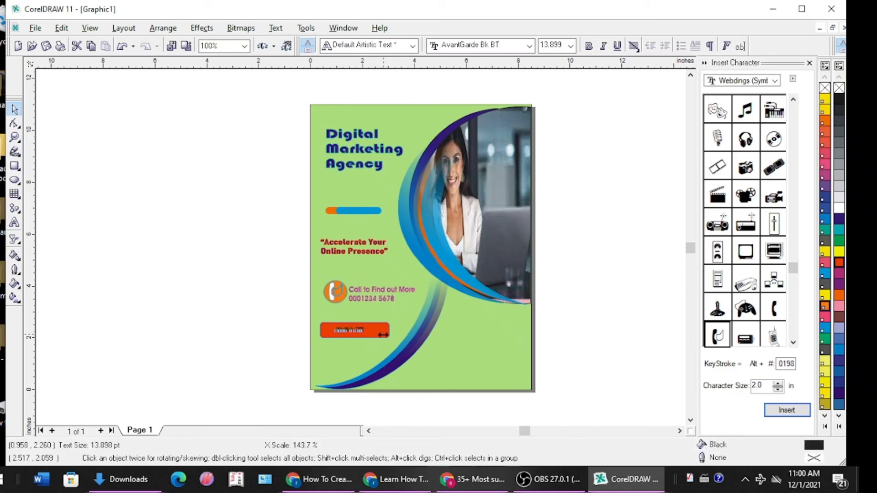
{"action": "left_click", "coordinate": [589, 45]}
{"action": "left_click", "coordinate": [839, 208]}
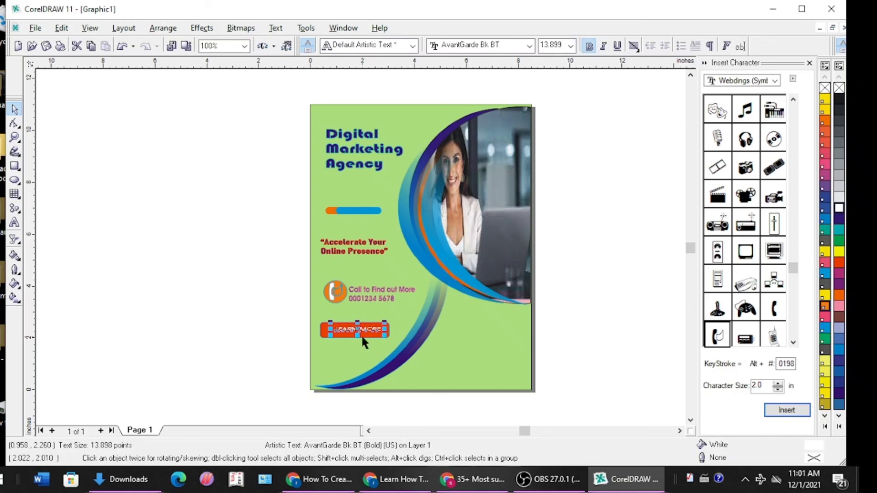
{"action": "left_click_drag", "start_coordinate": [359, 337], "coordinate": [357, 338]}
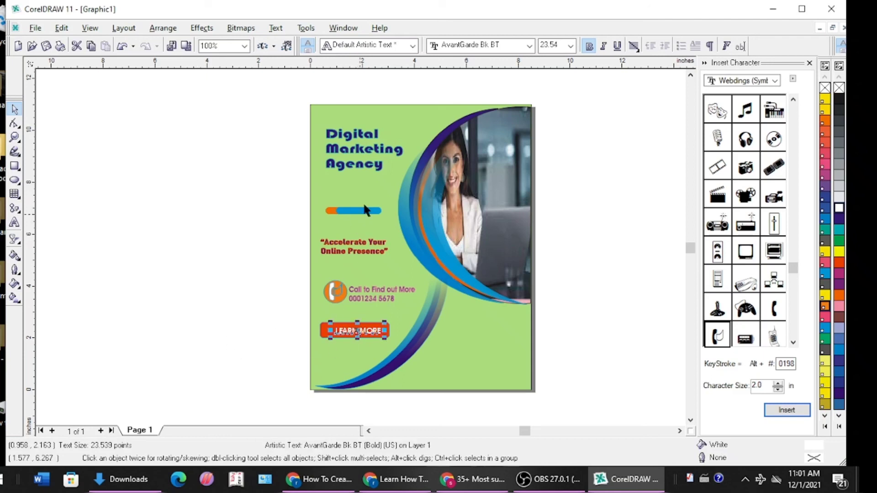
{"action": "left_click", "coordinate": [629, 156]}
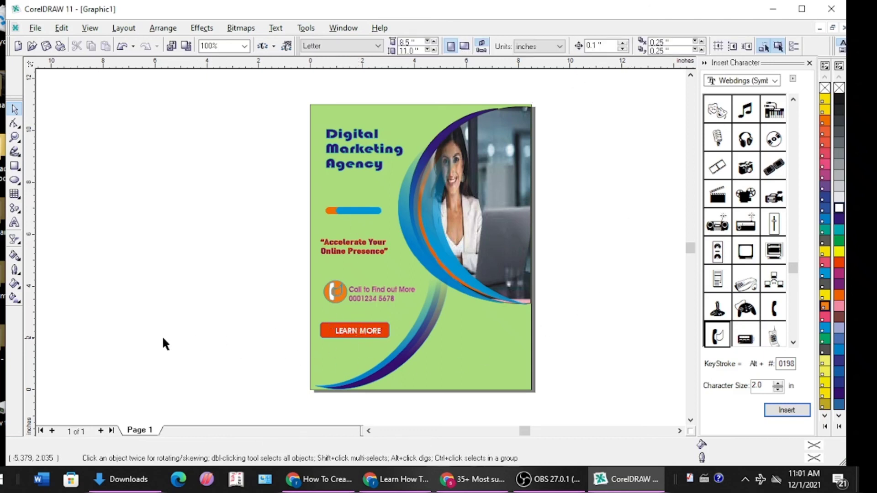